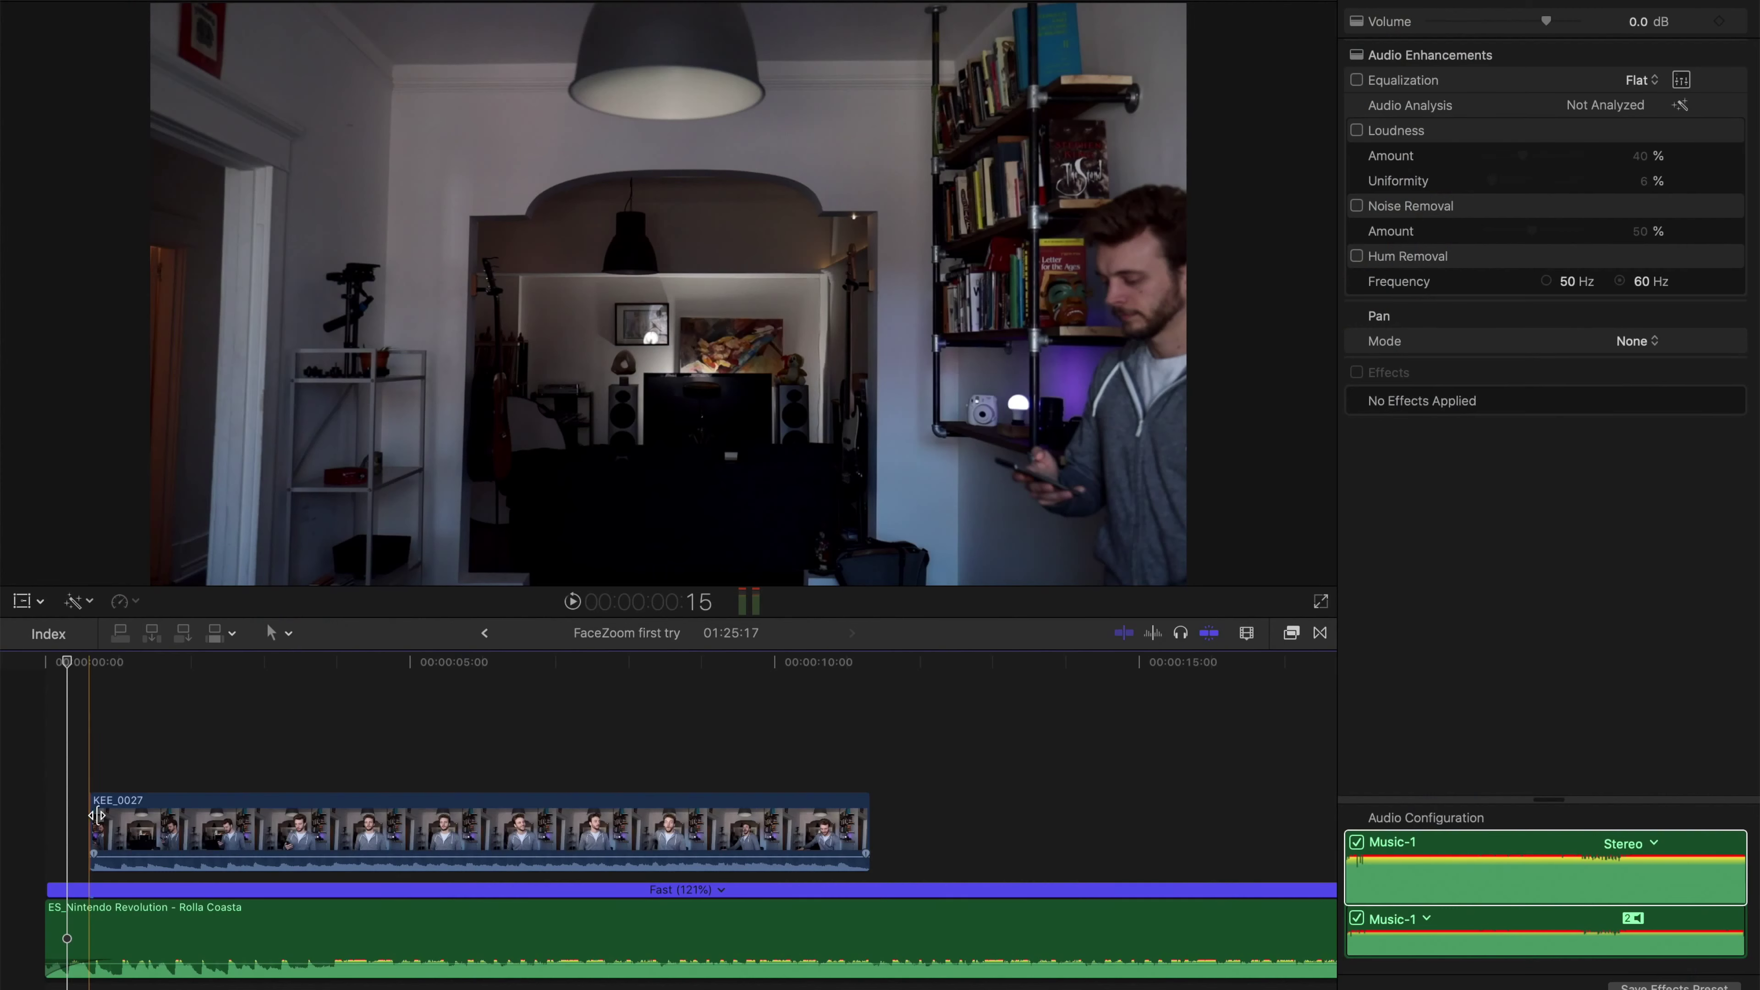
Play the project and select KEE_0027 so the inspector shows its Transform, Crop and Distort settings.
{"action": "key", "text": "space"}
{"action": "left_click", "coordinate": [100, 820]}
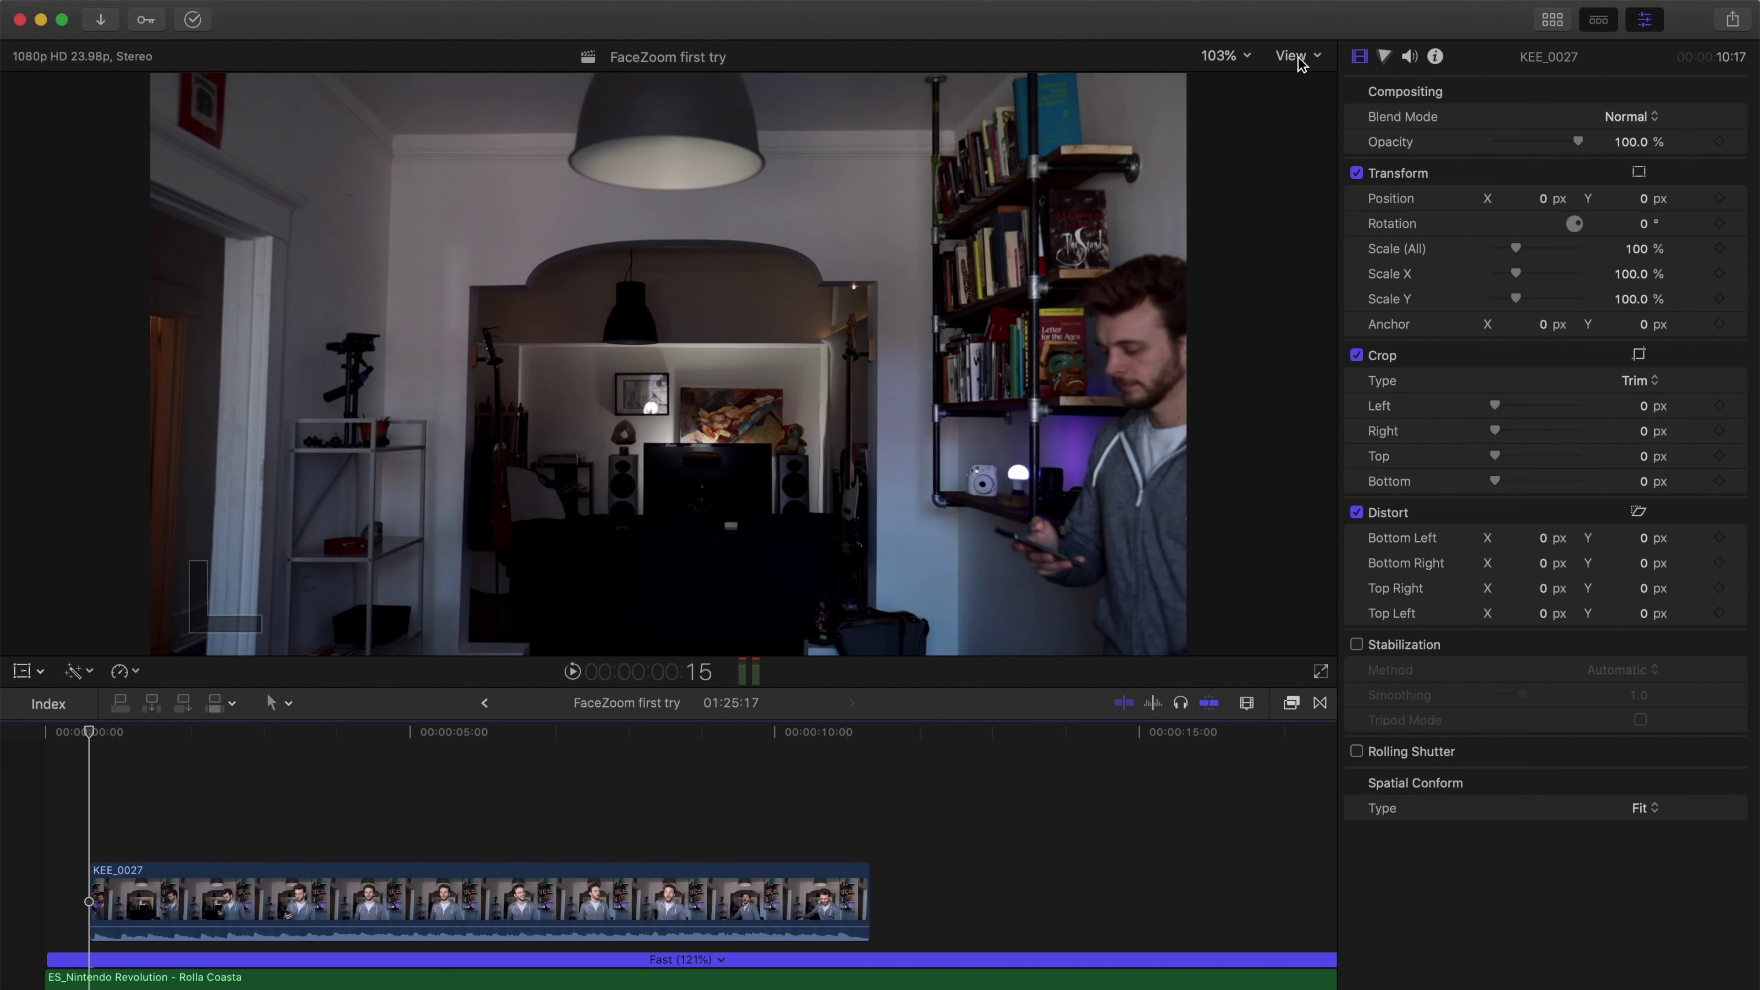
{"action": "left_click", "coordinate": [1293, 56]}
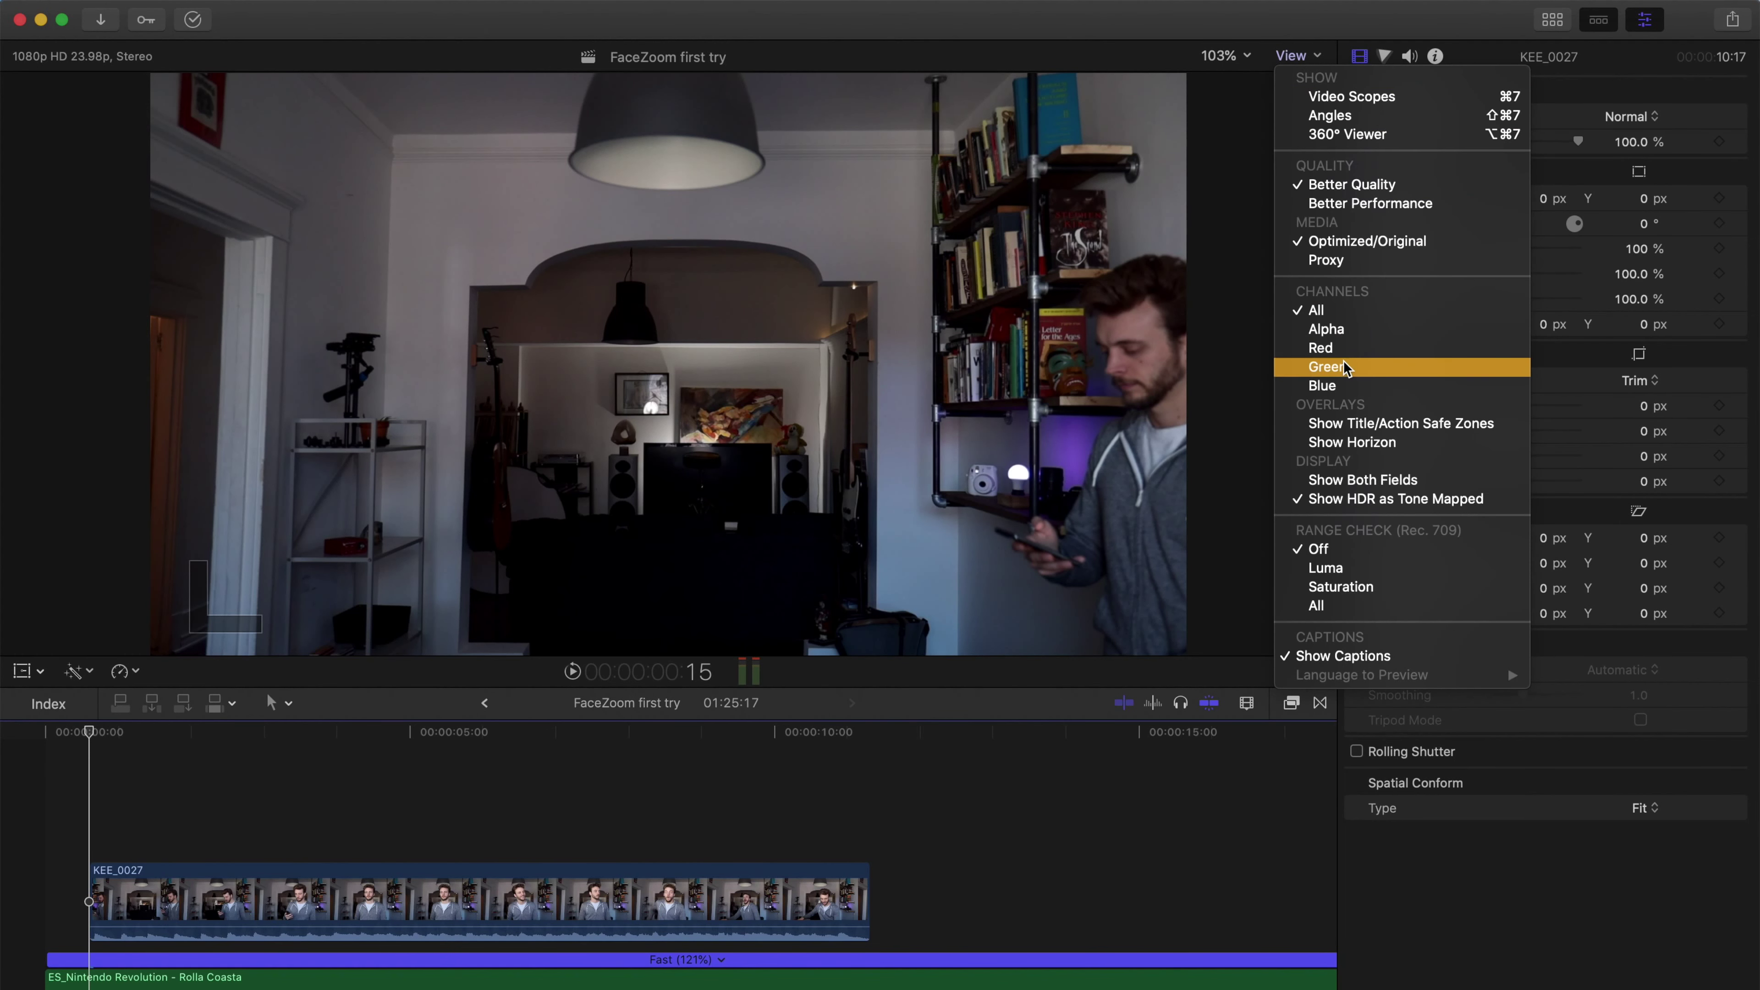
Overlay the horizon crosshair on the viewer and reveal KEE_0027's video animation keyframes.
{"action": "left_click", "coordinate": [1429, 445]}
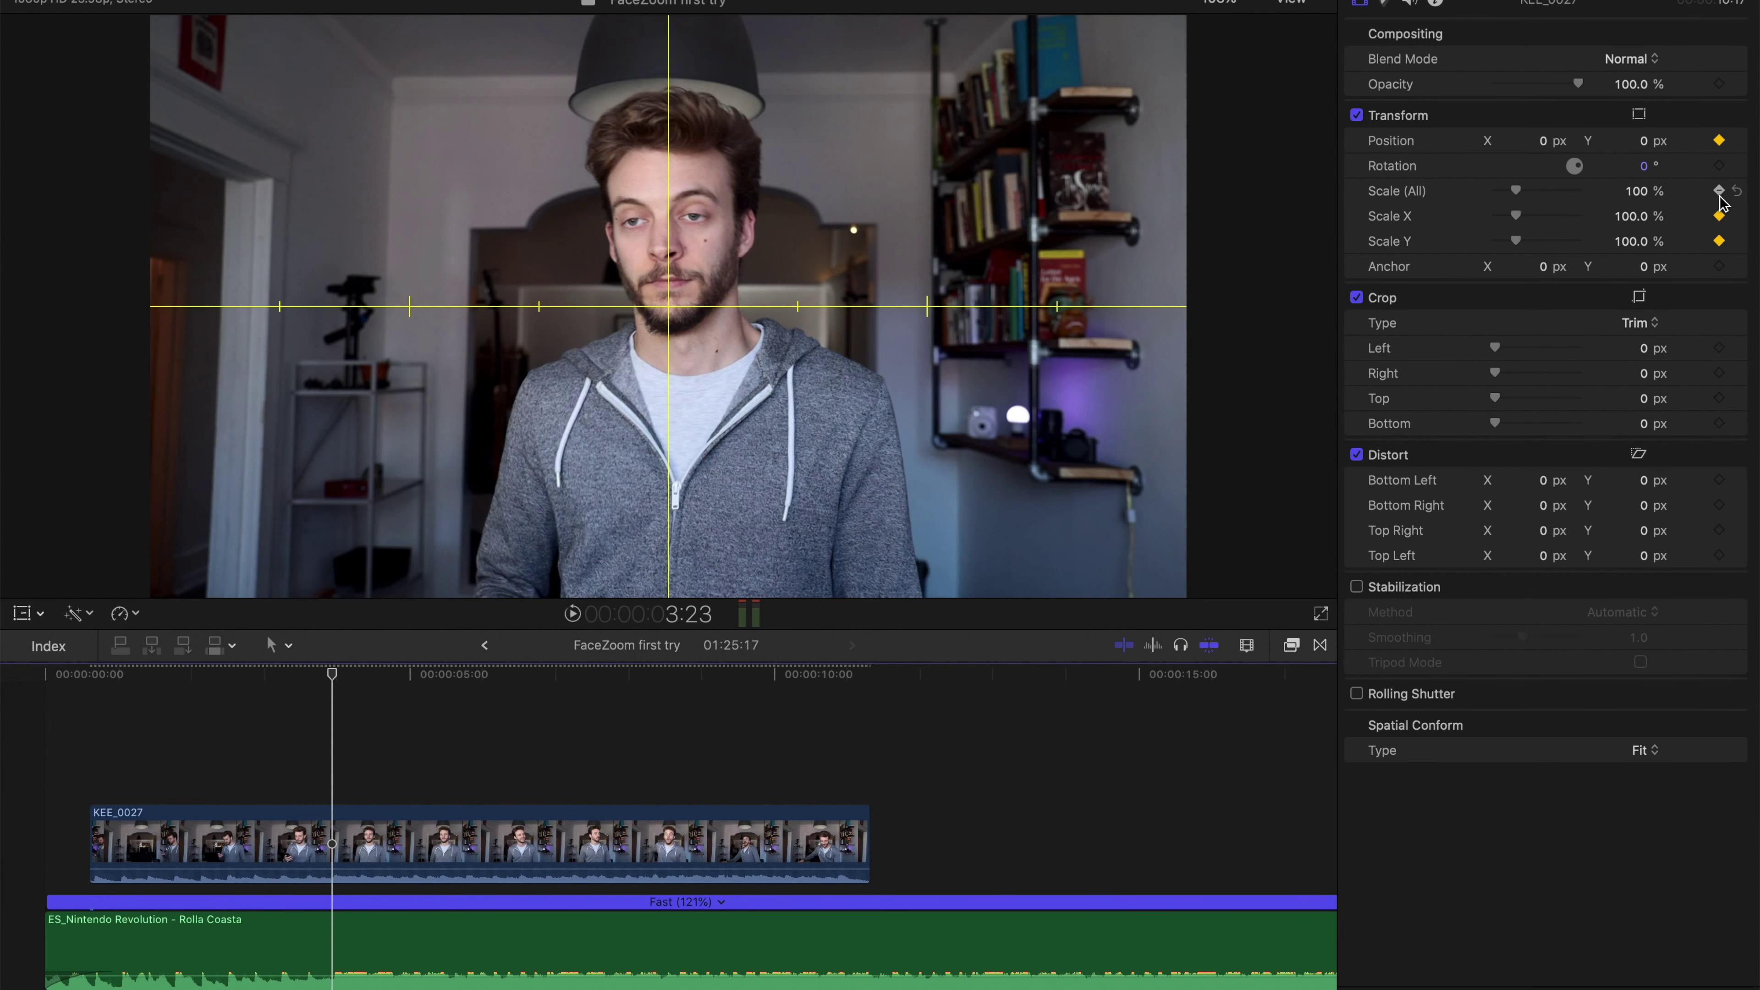
{"action": "left_click", "coordinate": [401, 842]}
{"action": "key", "text": "ctrl+v"}
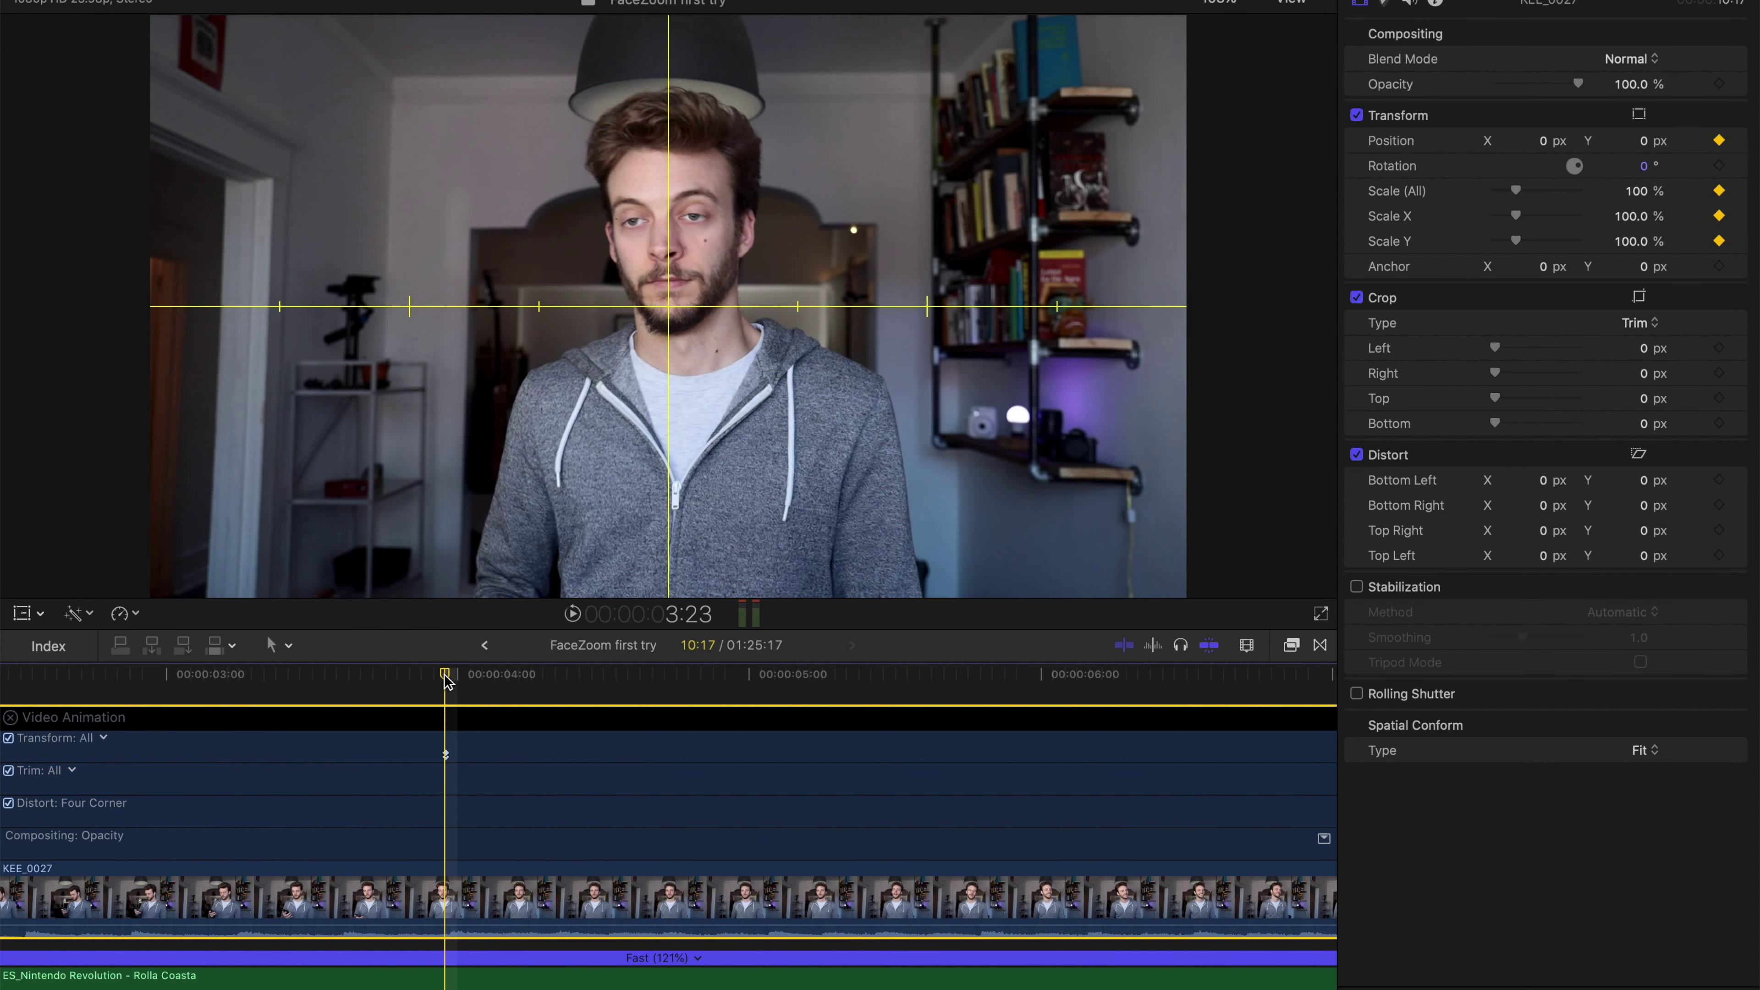
Keyframe KEE_0027's Scale from 100% at 3:20 to 220% at 3:23, punching in on the face.
{"action": "key", "text": "Left"}
{"action": "key", "text": "Left"}
{"action": "key", "text": "Left"}
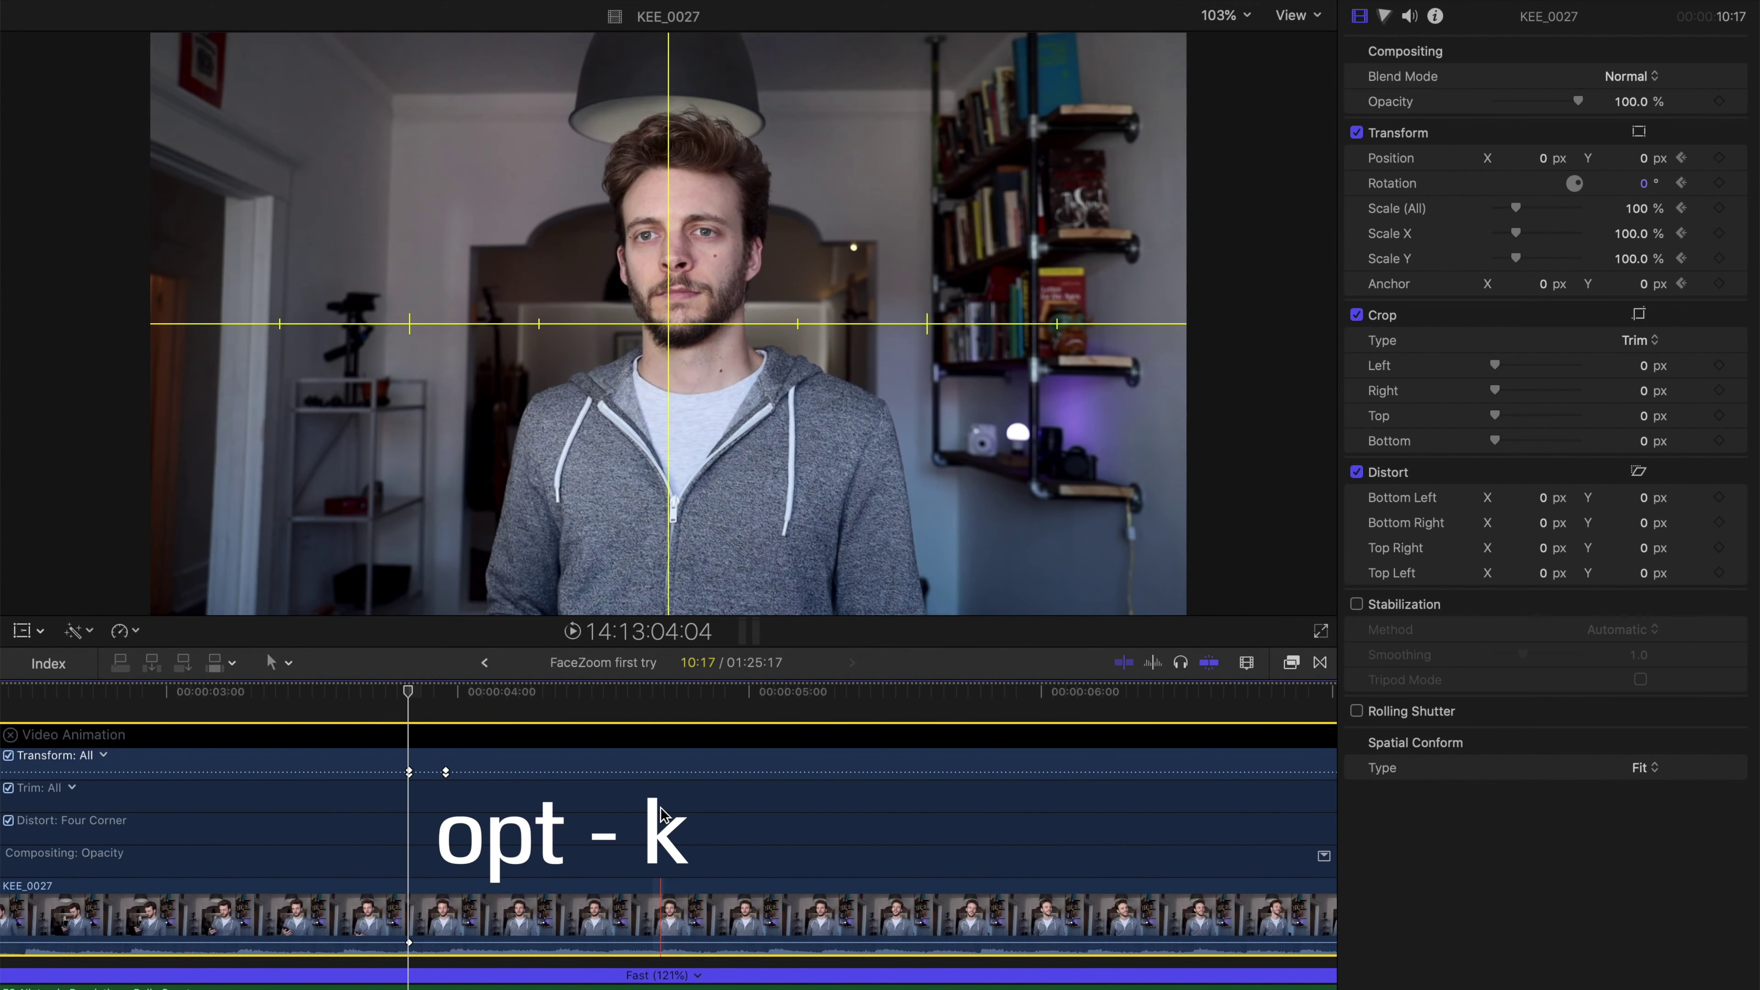
{"action": "scroll", "coordinate": [662, 813], "scroll_direction": "left", "scroll_amount": 3}
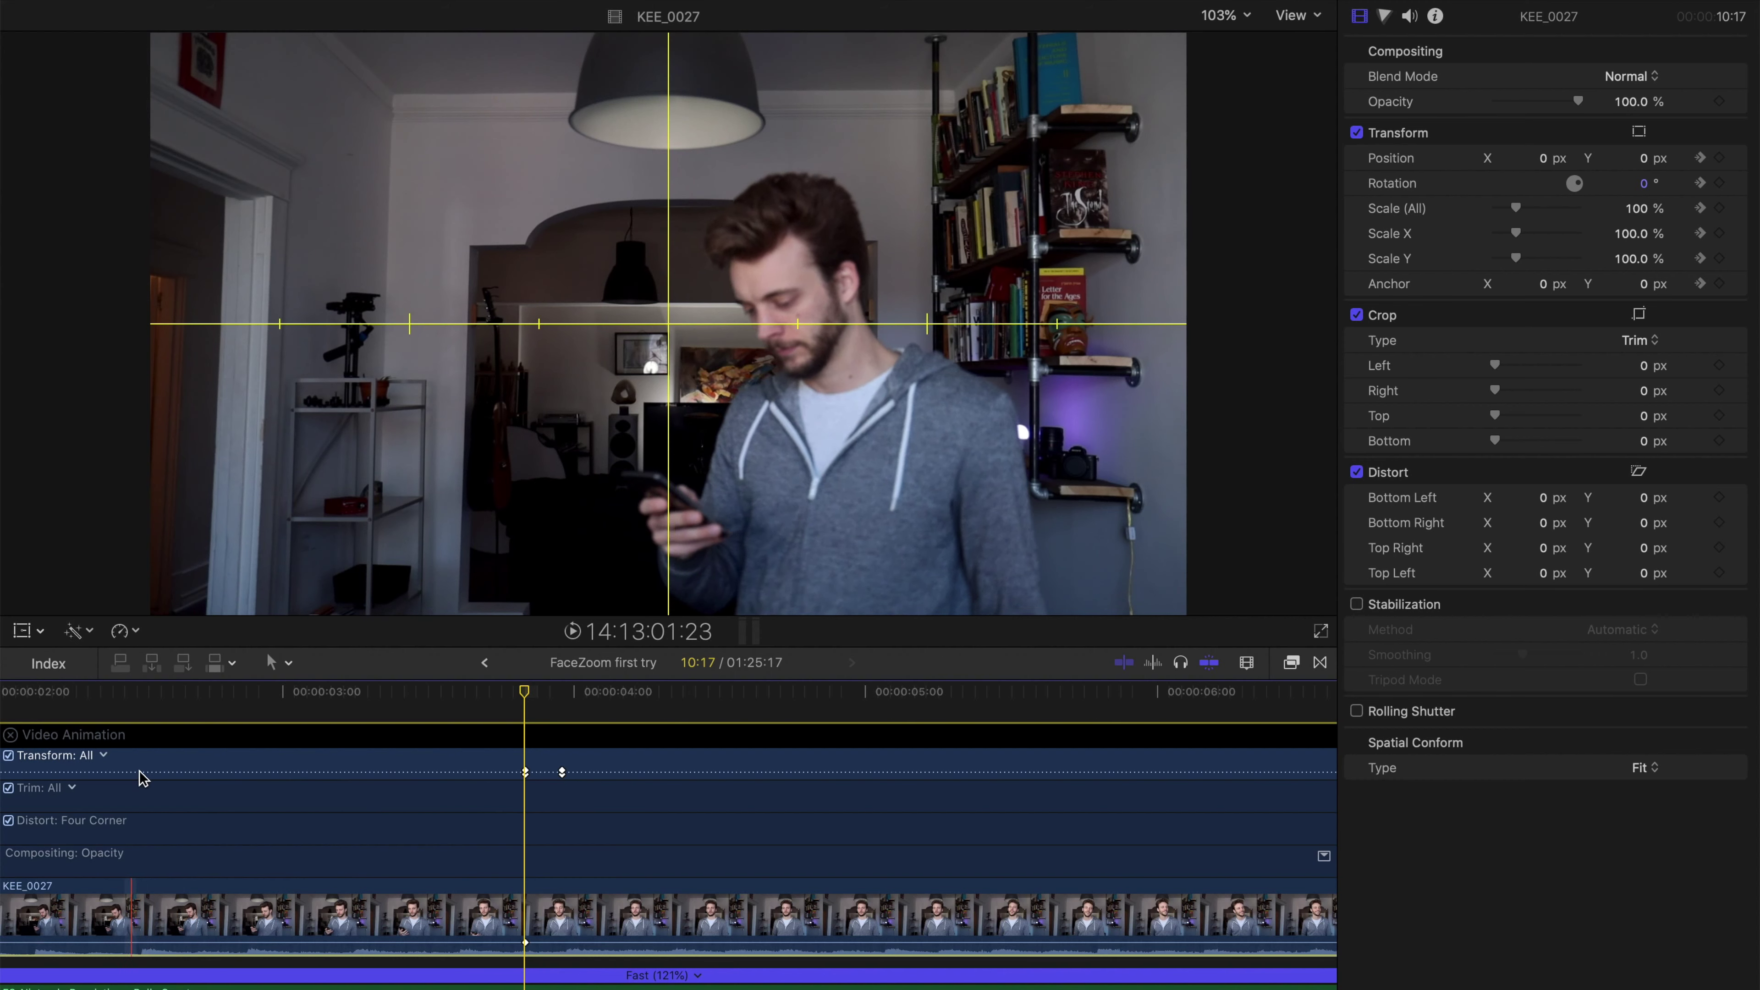
{"action": "left_click", "coordinate": [505, 694]}
{"action": "left_click", "coordinate": [525, 694]}
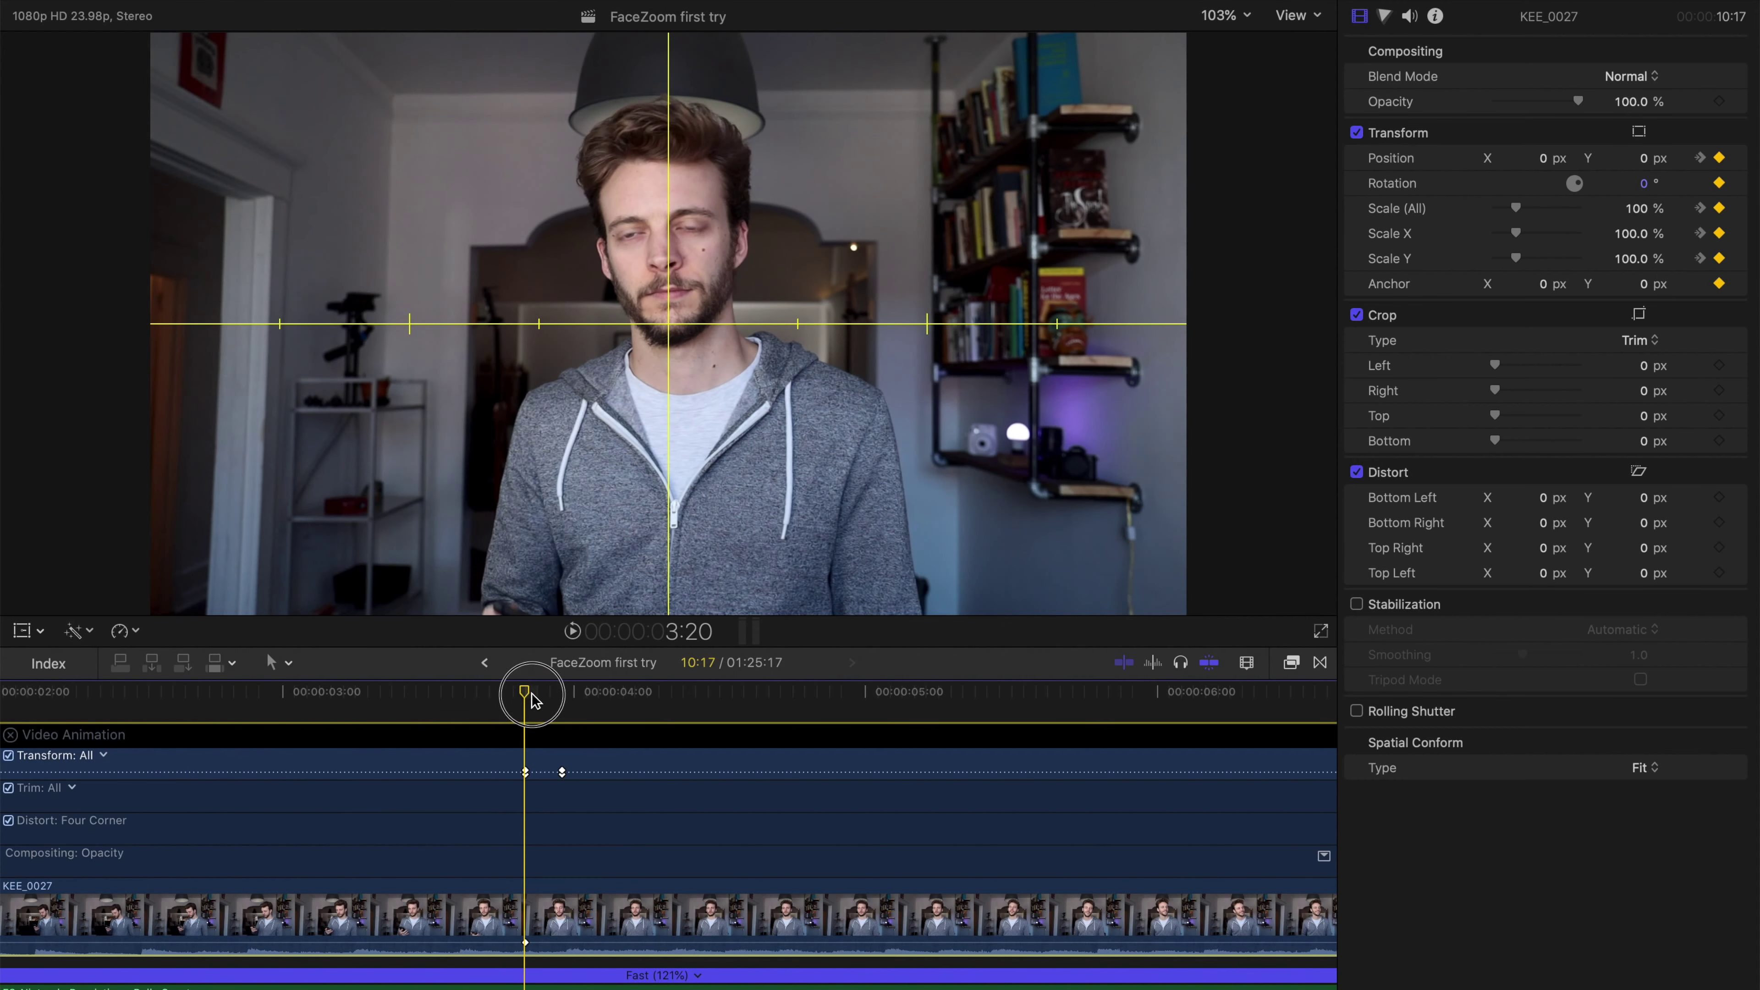
{"action": "key", "text": "Right"}
{"action": "key", "text": "Right"}
{"action": "key", "text": "Right"}
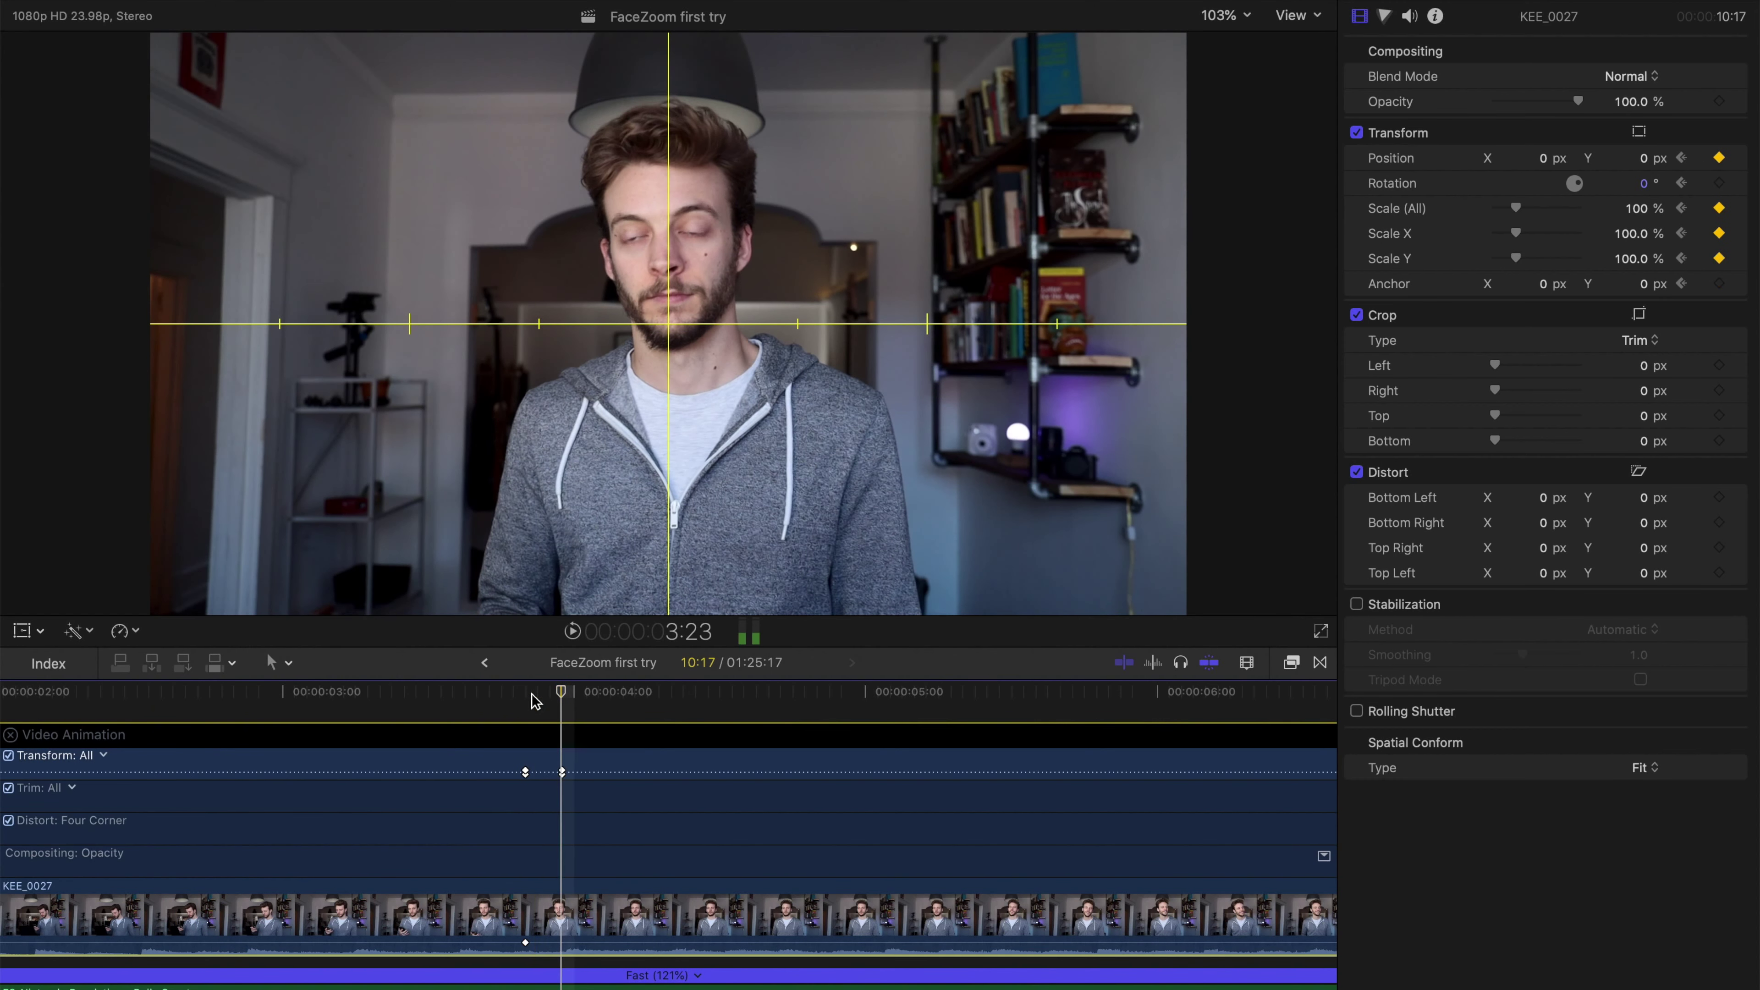
{"action": "left_click_drag", "start_coordinate": [1518, 213], "coordinate": [1546, 213]}
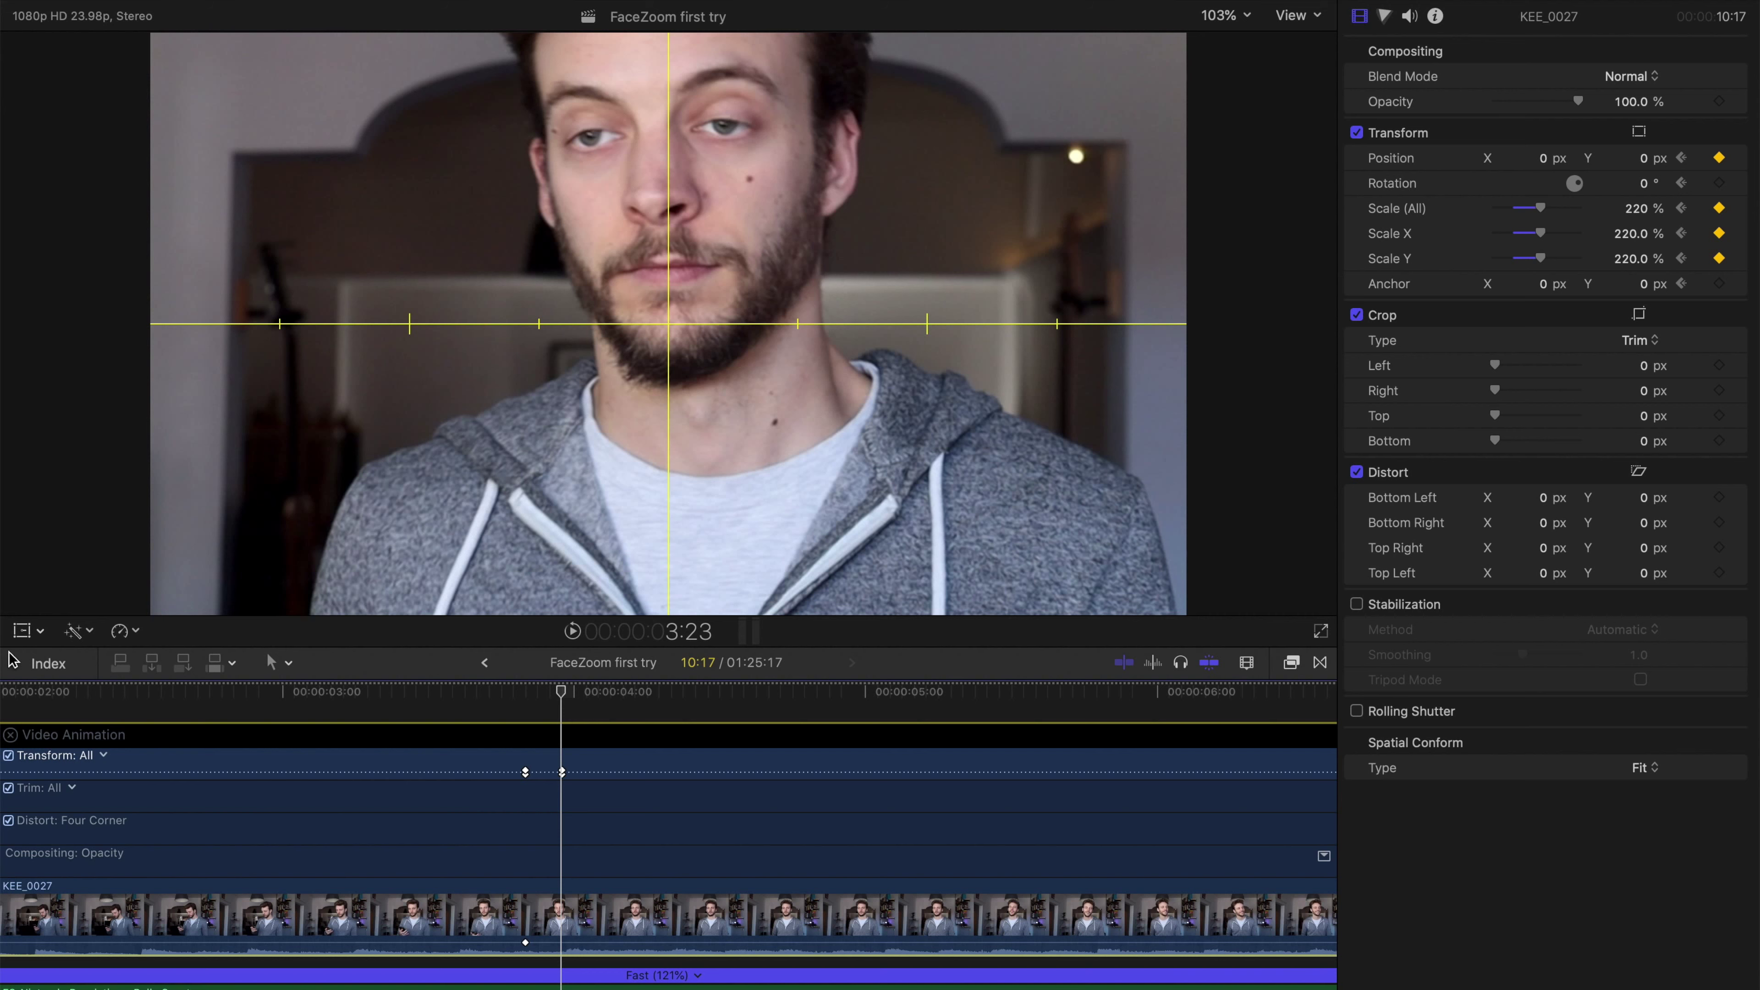
Enable on-screen Transform controls and centre the nose on the crosshair at 3:23, 4:00 and 4:01.
{"action": "left_click", "coordinate": [21, 632]}
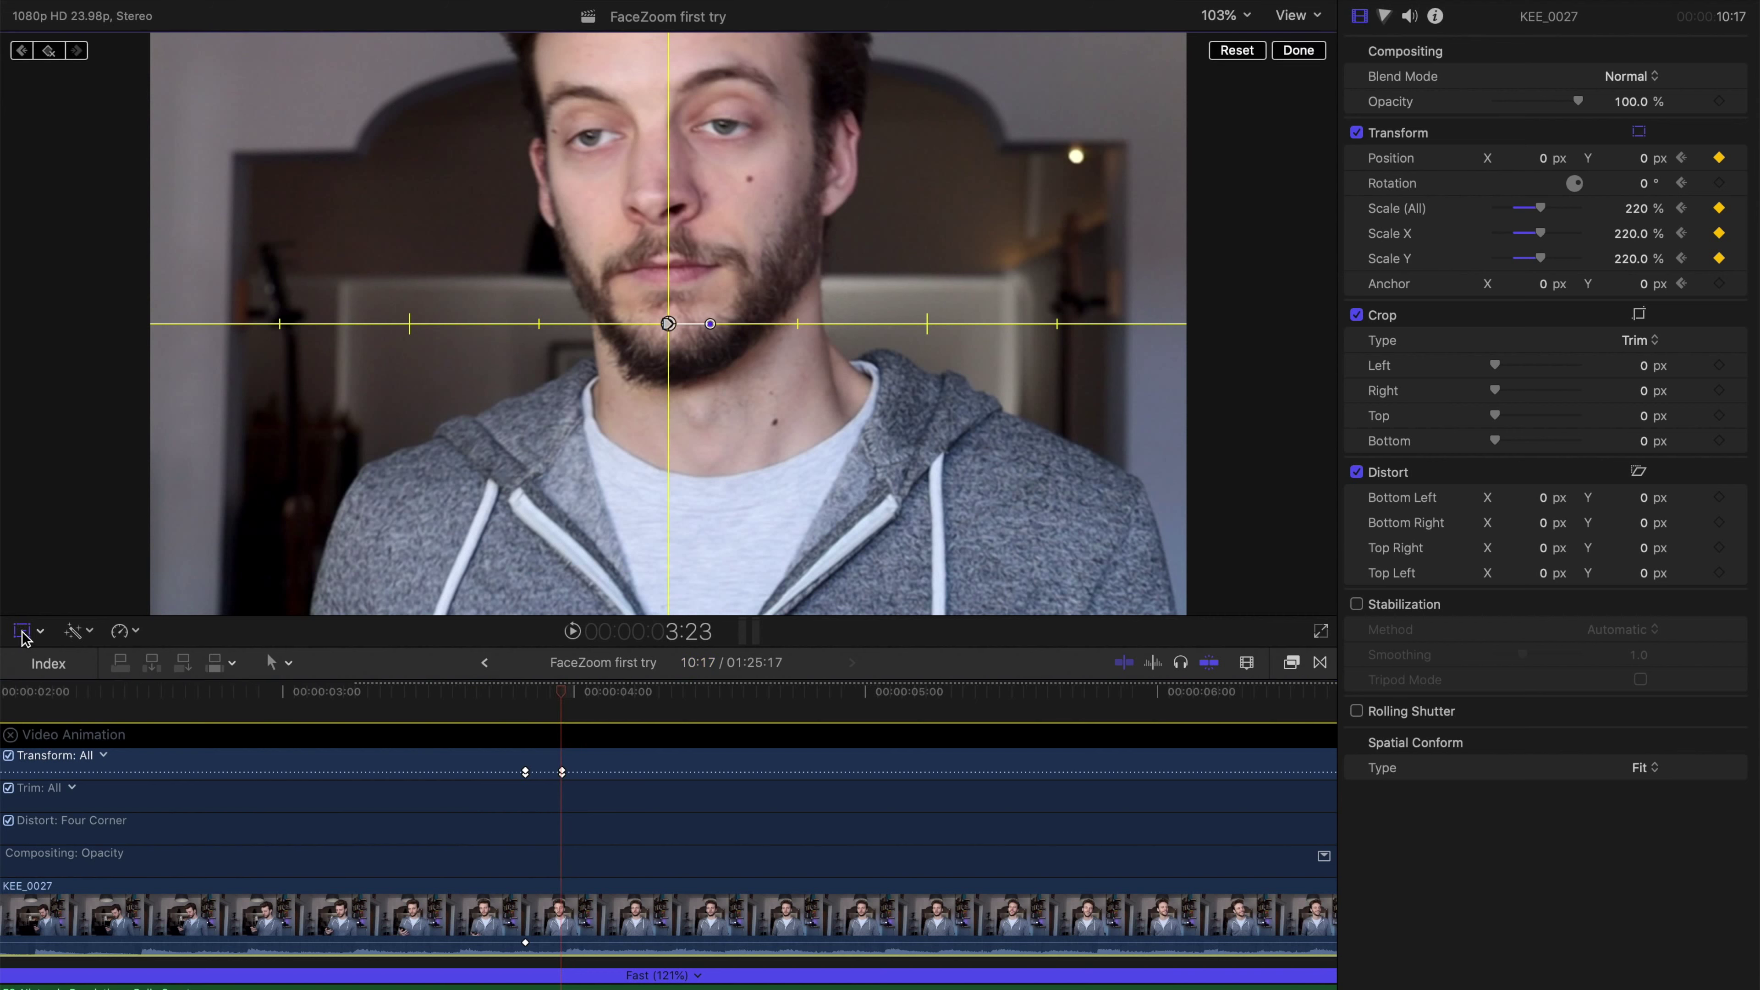
{"action": "left_click_drag", "start_coordinate": [757, 258], "coordinate": [772, 354]}
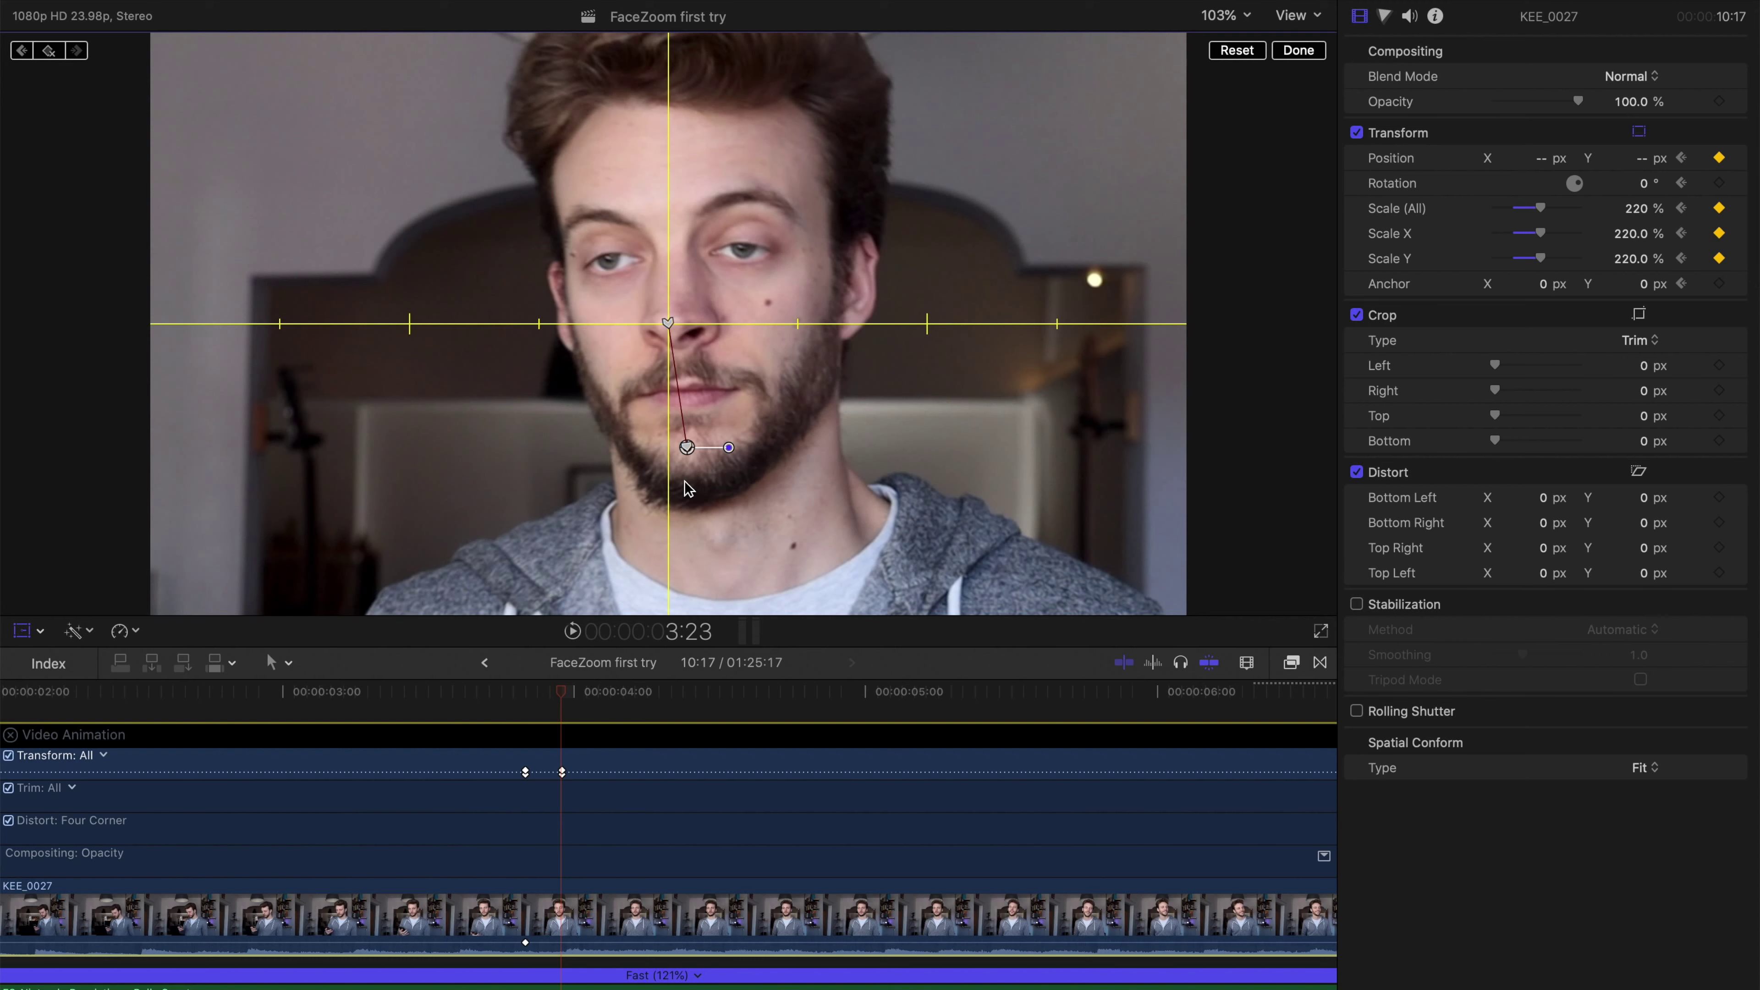
{"action": "key", "text": "Right"}
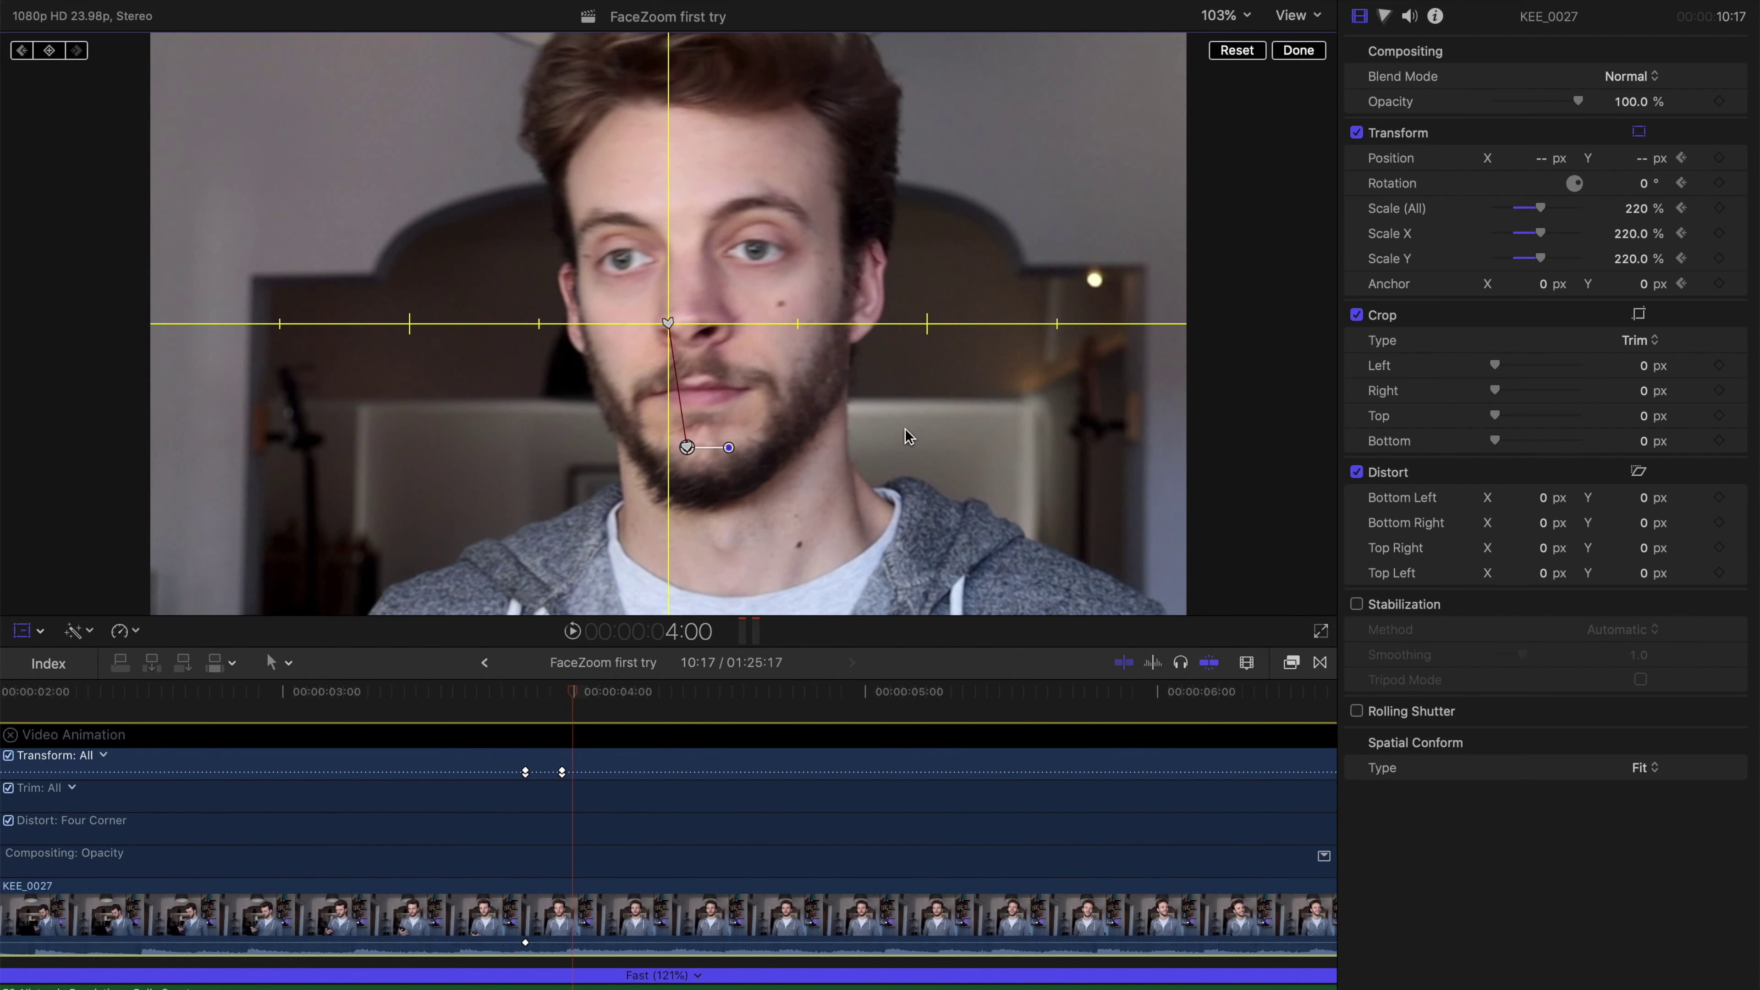
{"action": "left_click_drag", "start_coordinate": [909, 436], "coordinate": [895, 426]}
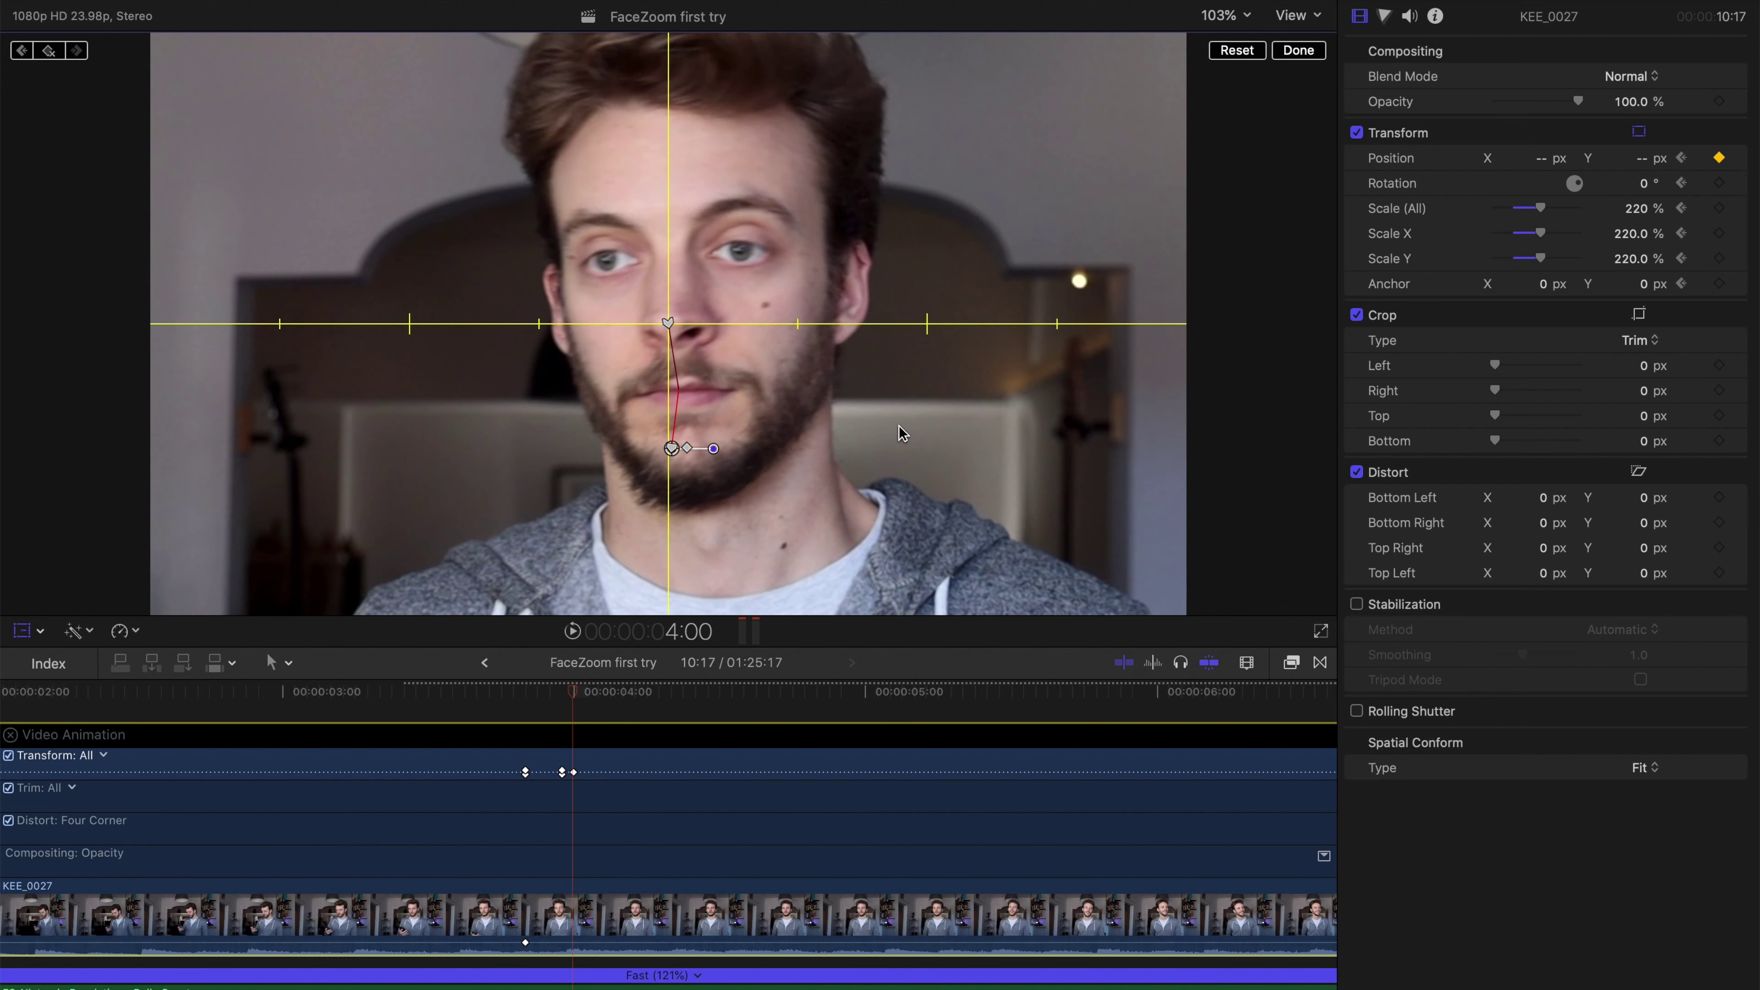
{"action": "key", "text": "Right"}
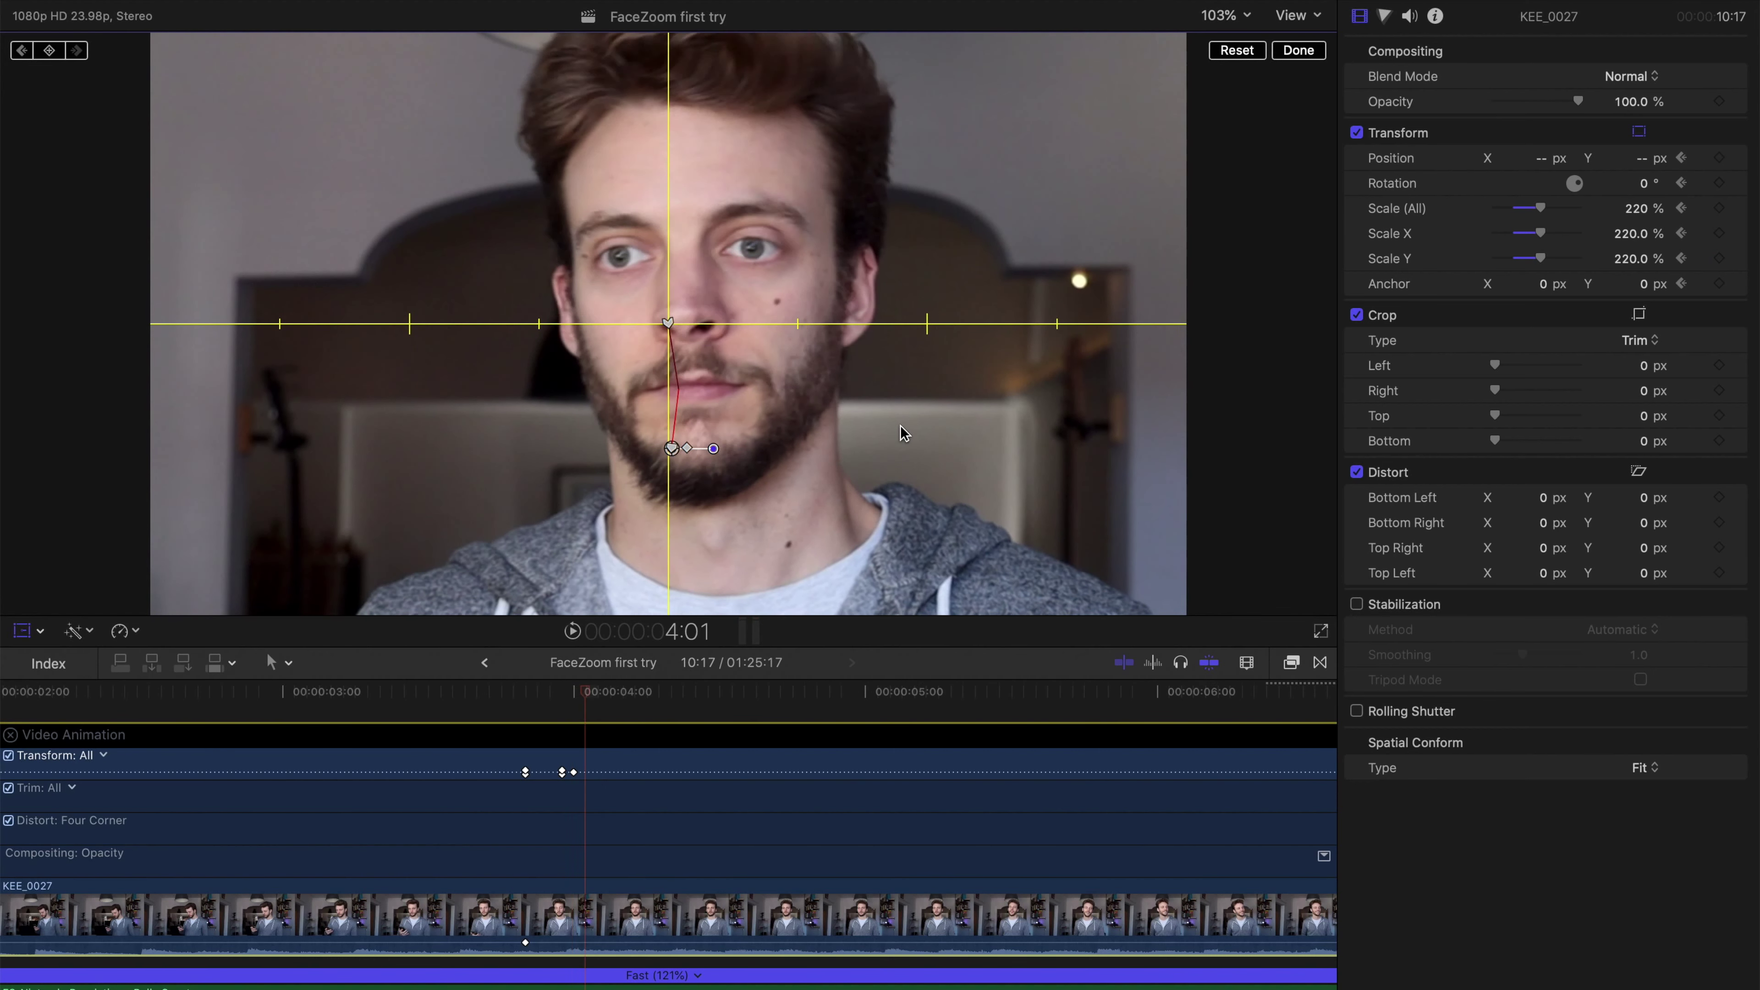
{"action": "mouse_move", "coordinate": [901, 425]}
{"action": "left_mouse_down"}
{"action": "mouse_move", "coordinate": [889, 441]}
{"action": "mouse_move", "coordinate": [908, 430]}
{"action": "left_mouse_up"}
Review the tracked frames, then re-centre the nose on the crosshair at 4:02 through 4:04.
{"action": "key", "text": "Right"}
{"action": "left_click", "coordinate": [603, 696]}
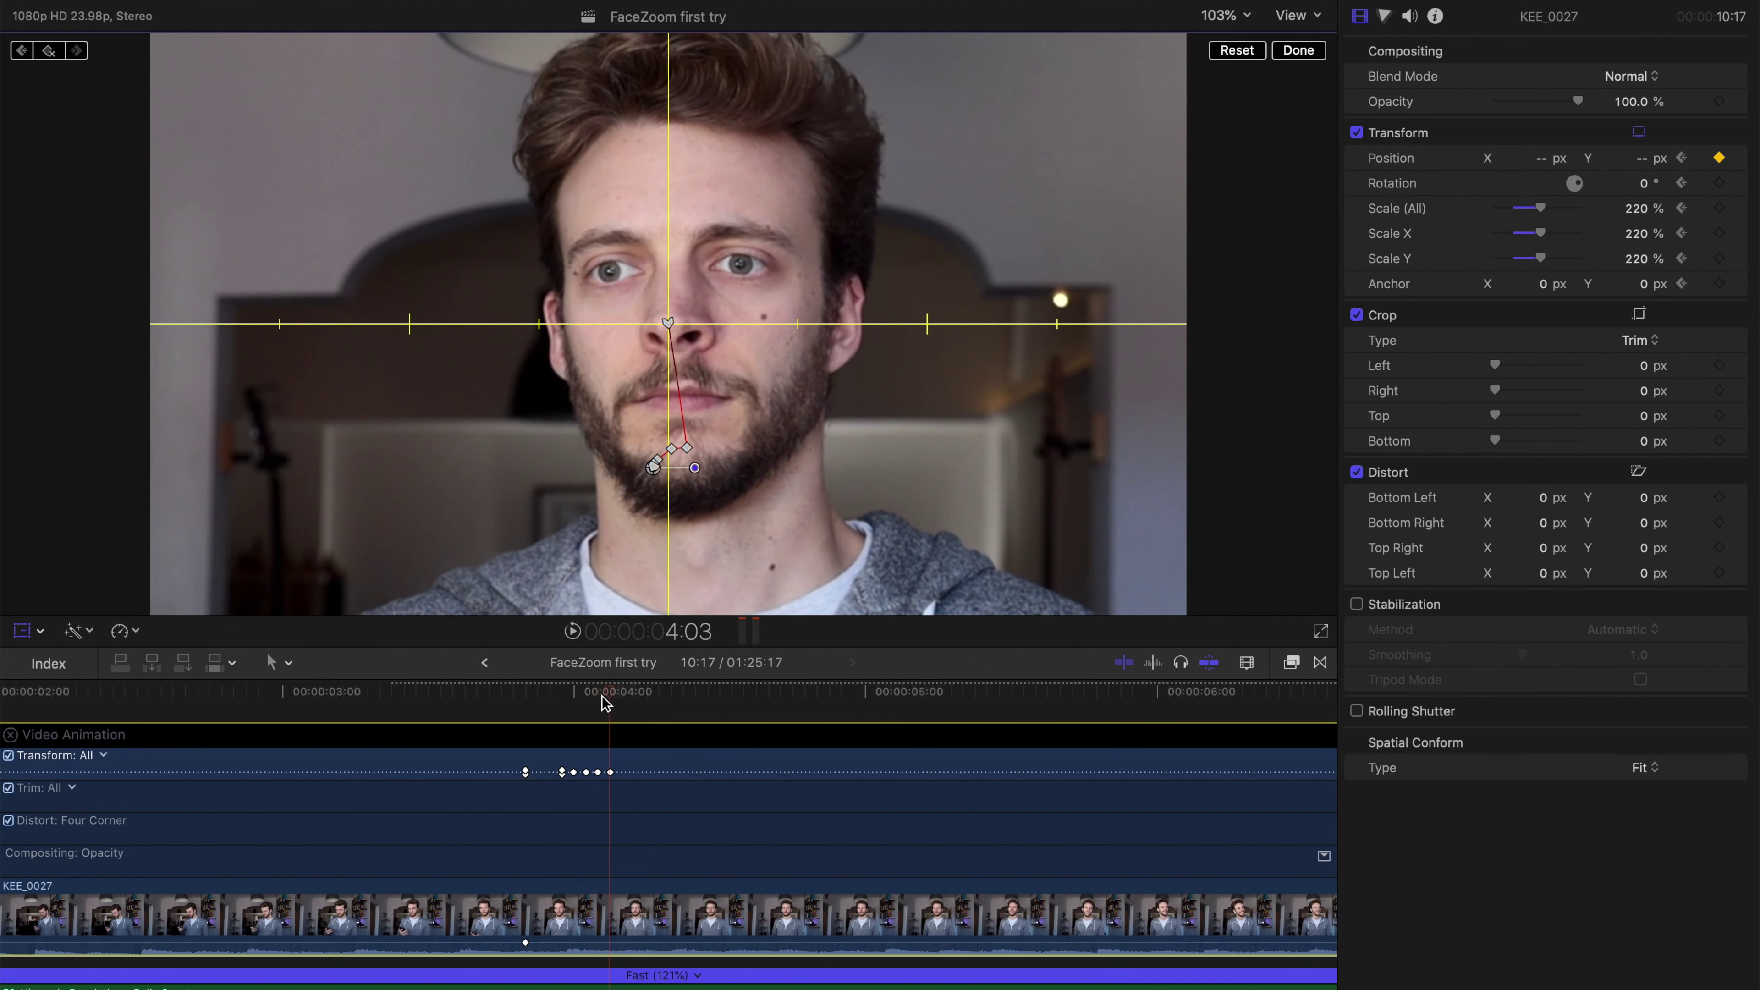
{"action": "key", "text": "Left"}
{"action": "key", "text": "Left"}
{"action": "key", "text": "Left"}
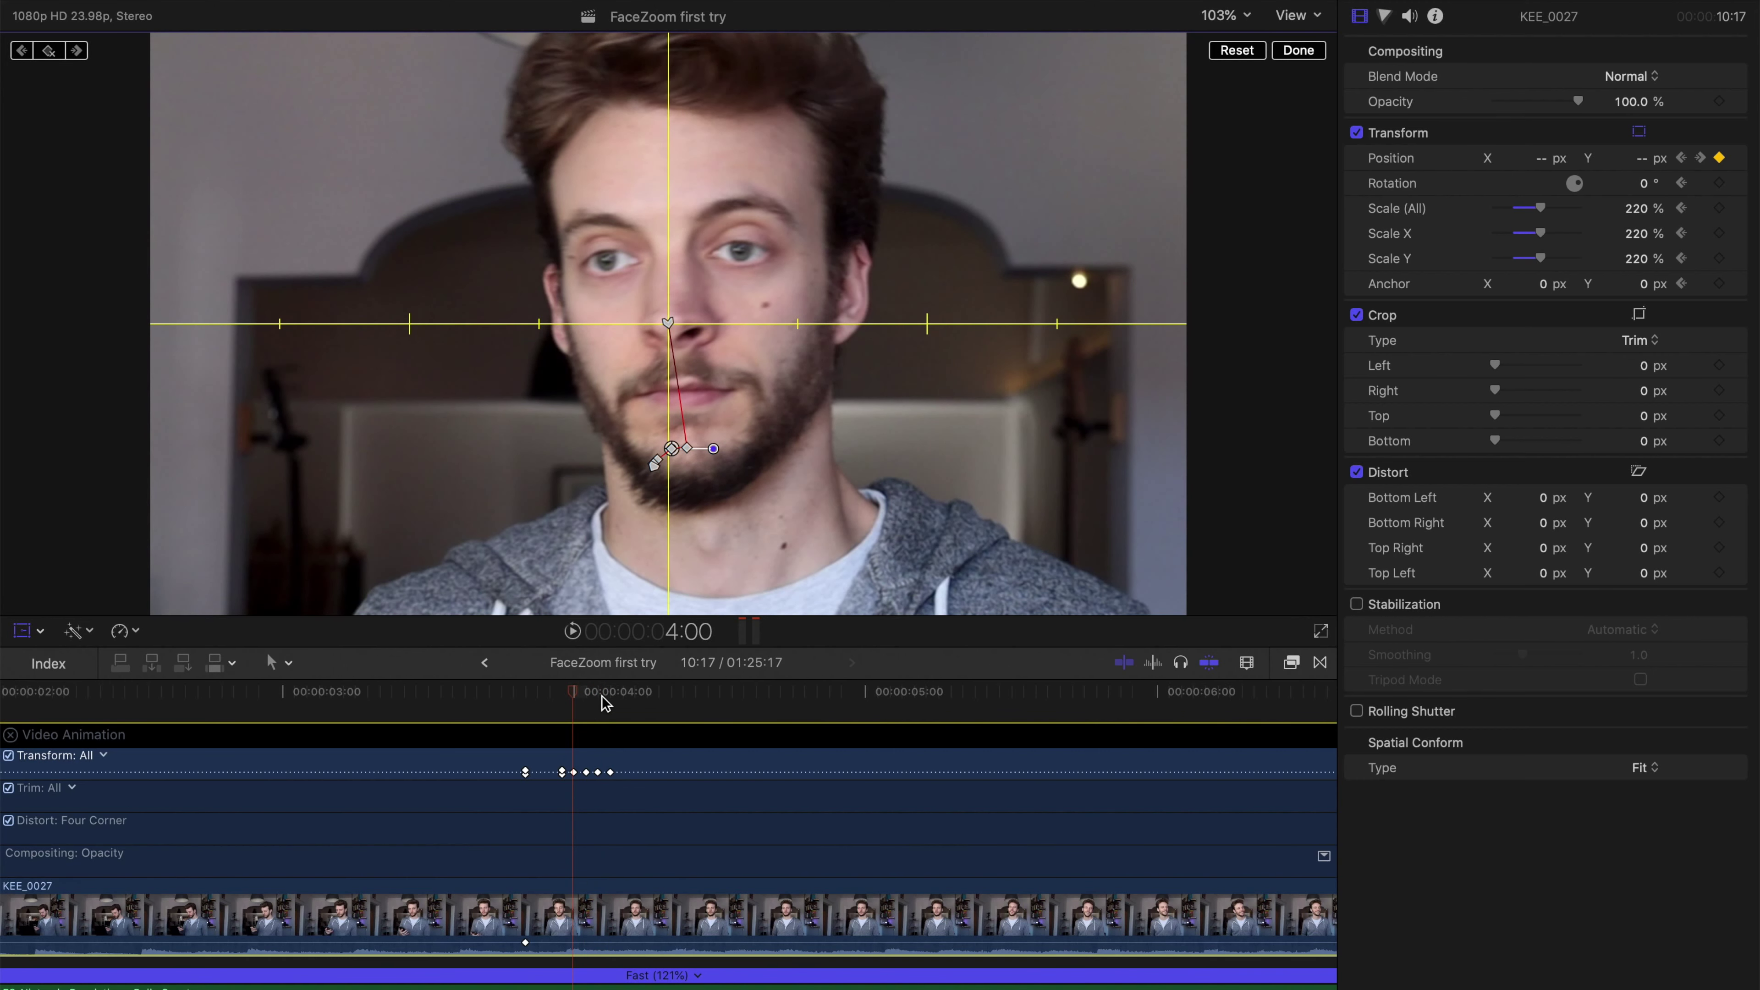
{"action": "key", "text": "Left"}
{"action": "key", "text": "Left"}
{"action": "key", "text": "Left"}
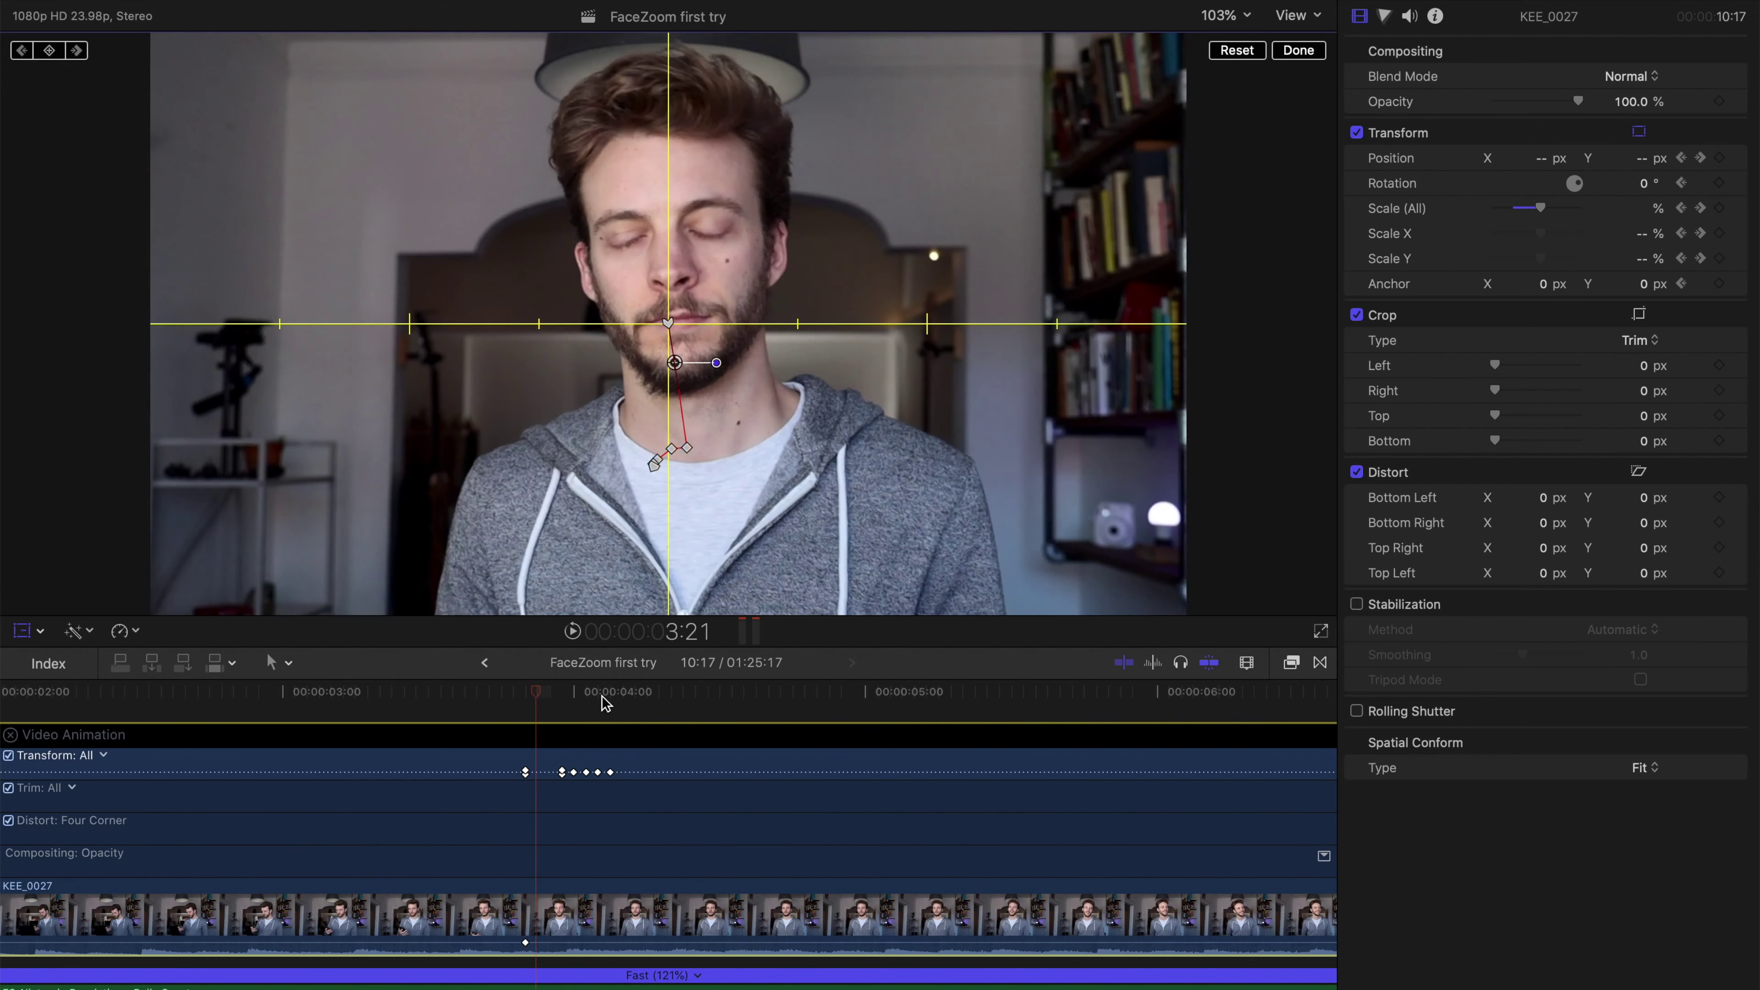
{"action": "left_click", "coordinate": [603, 696]}
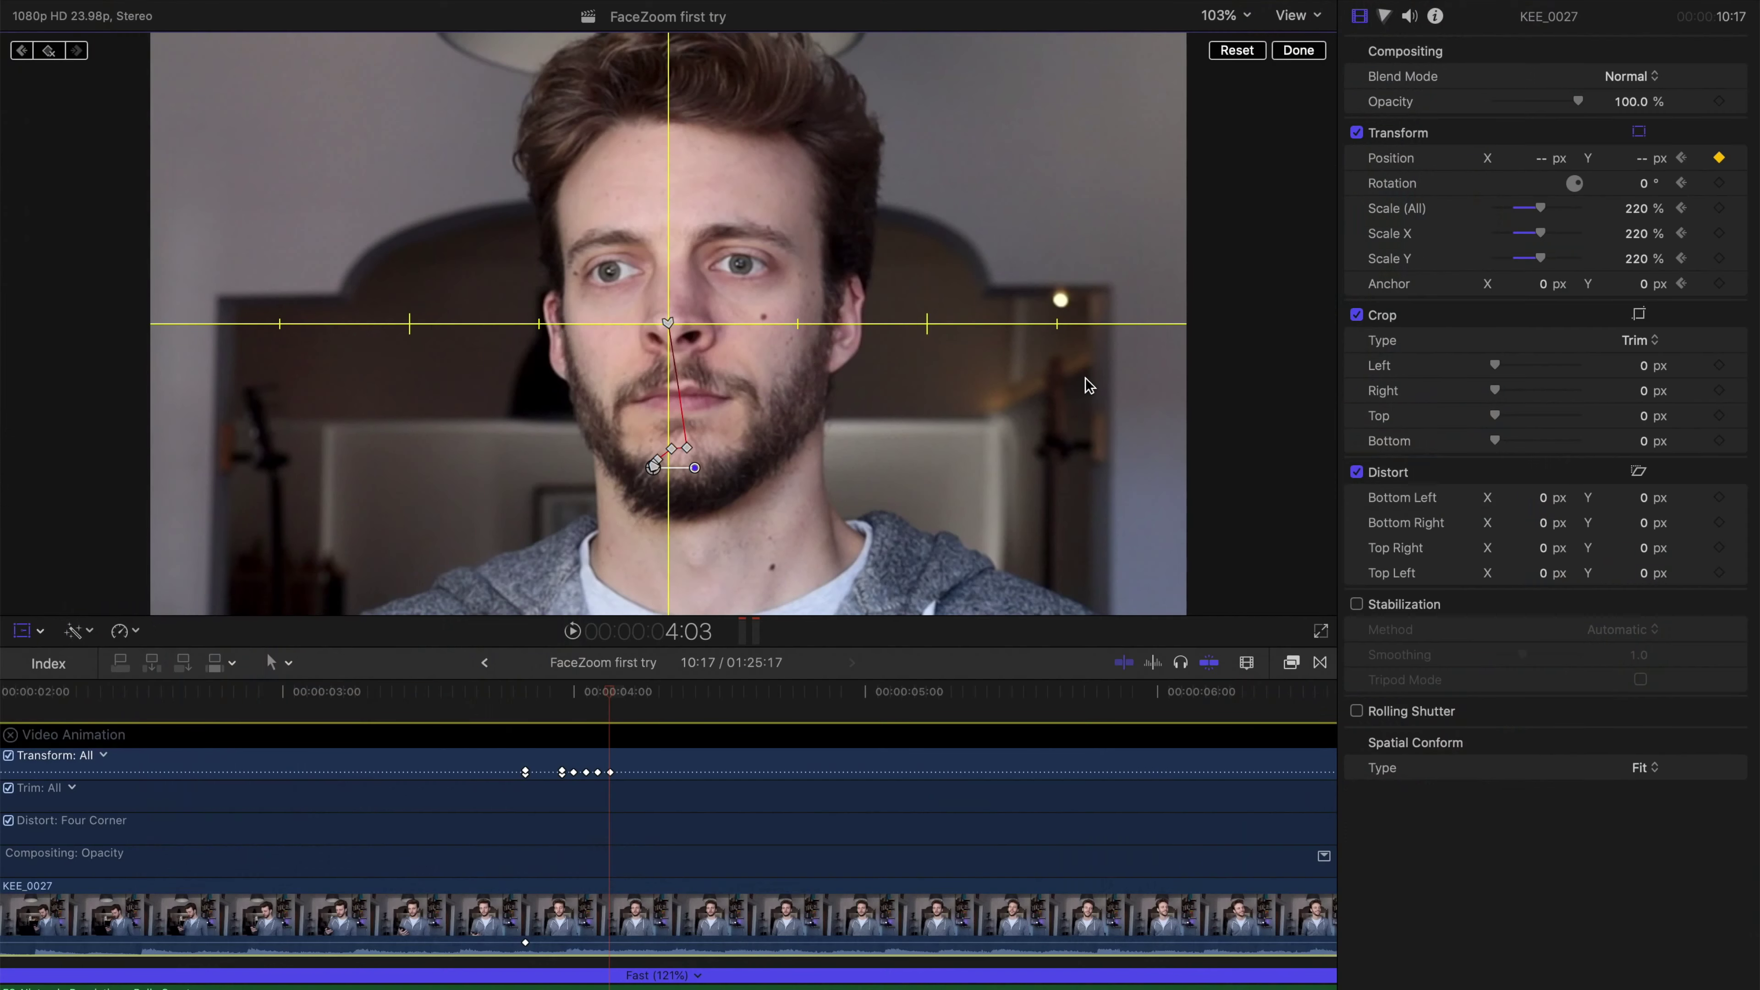
{"action": "key", "text": "Right"}
{"action": "left_click_drag", "start_coordinate": [954, 421], "coordinate": [1154, 545]}
{"action": "key", "text": "Right"}
{"action": "key", "text": "Right"}
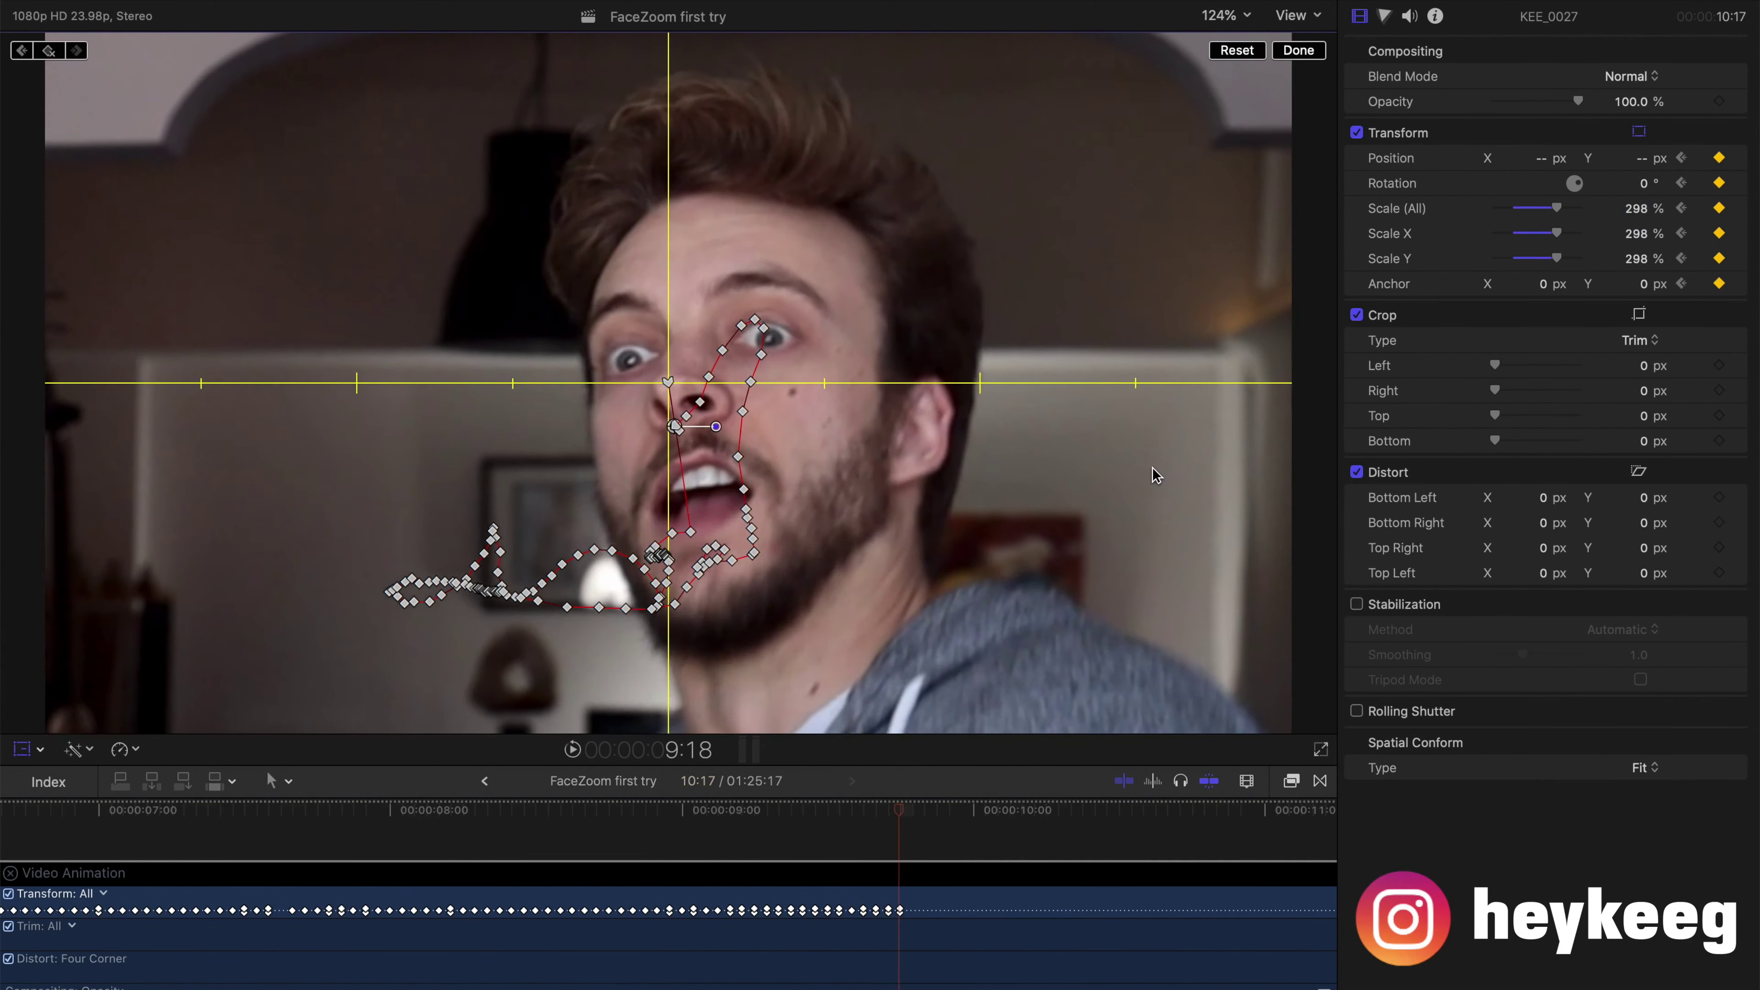
Keep the nose centred through later frames, then scrub back to the frame before the zoom.
{"action": "left_click_drag", "start_coordinate": [1600, 208], "coordinate": [1621, 203]}
{"action": "mouse_move", "coordinate": [1143, 641]}
{"action": "left_mouse_down"}
{"action": "mouse_move", "coordinate": [1079, 454]}
{"action": "mouse_move", "coordinate": [1089, 400]}
{"action": "mouse_move", "coordinate": [1123, 490]}
{"action": "left_mouse_up"}
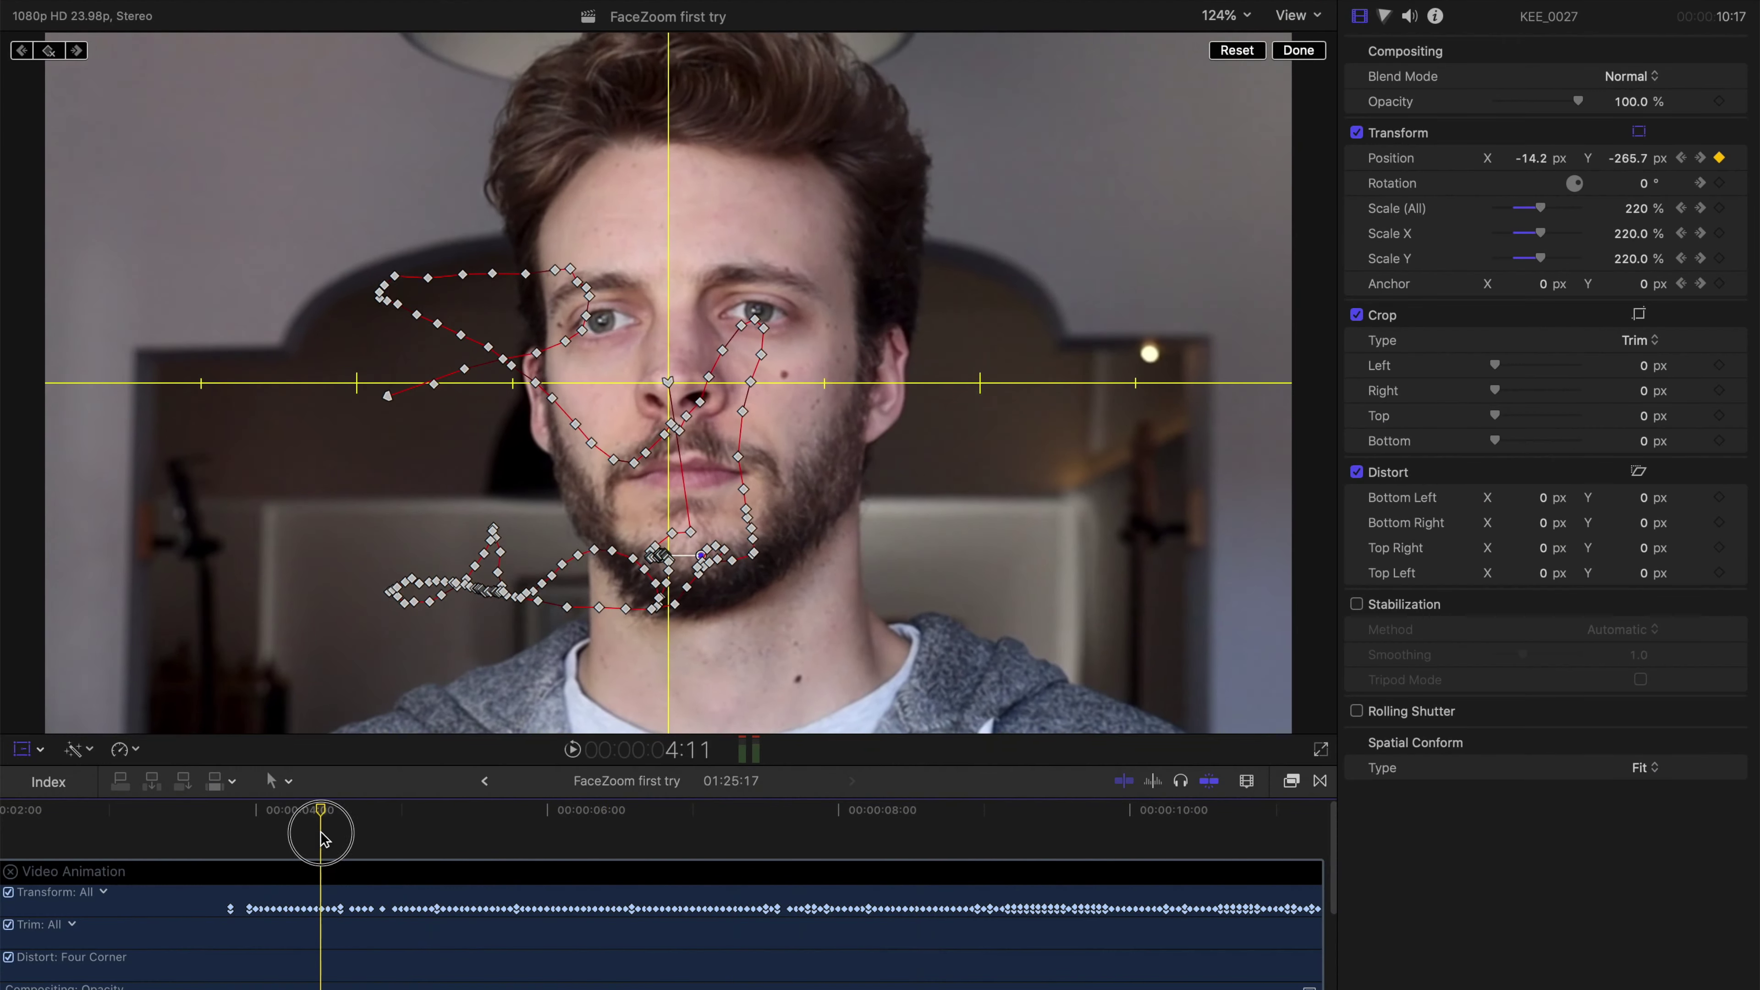
{"action": "left_click_drag", "start_coordinate": [323, 838], "coordinate": [216, 829]}
{"action": "left_click", "coordinate": [1298, 14]}
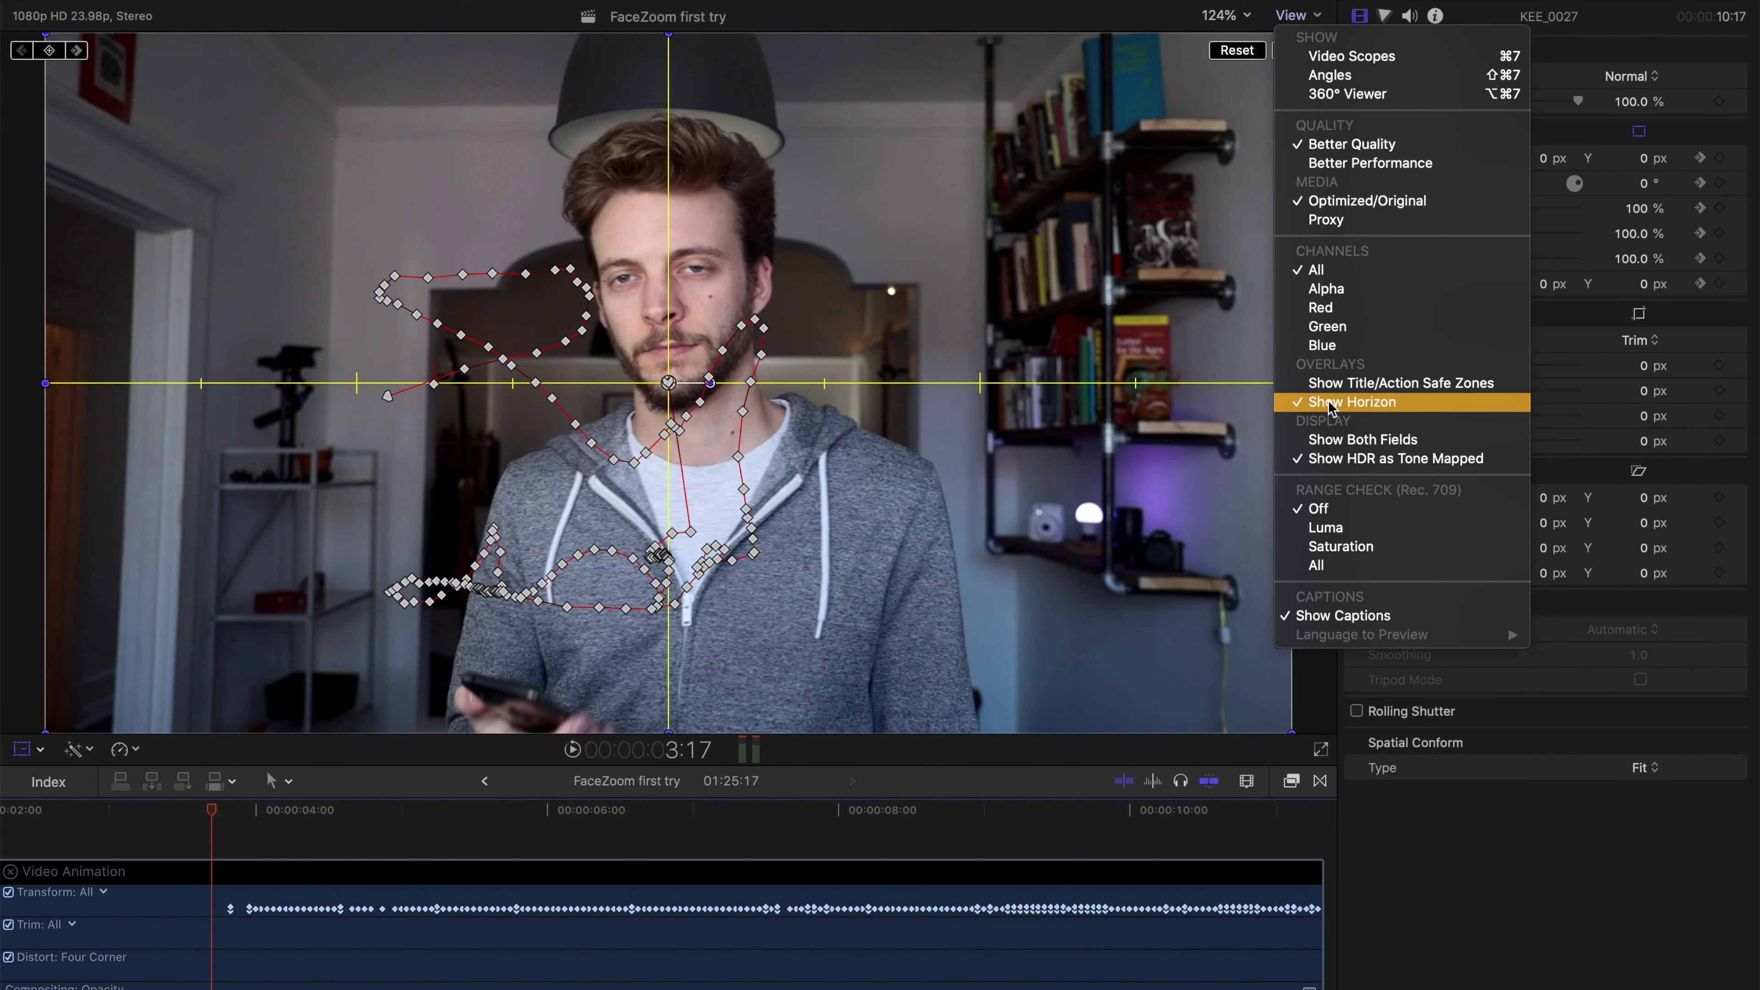